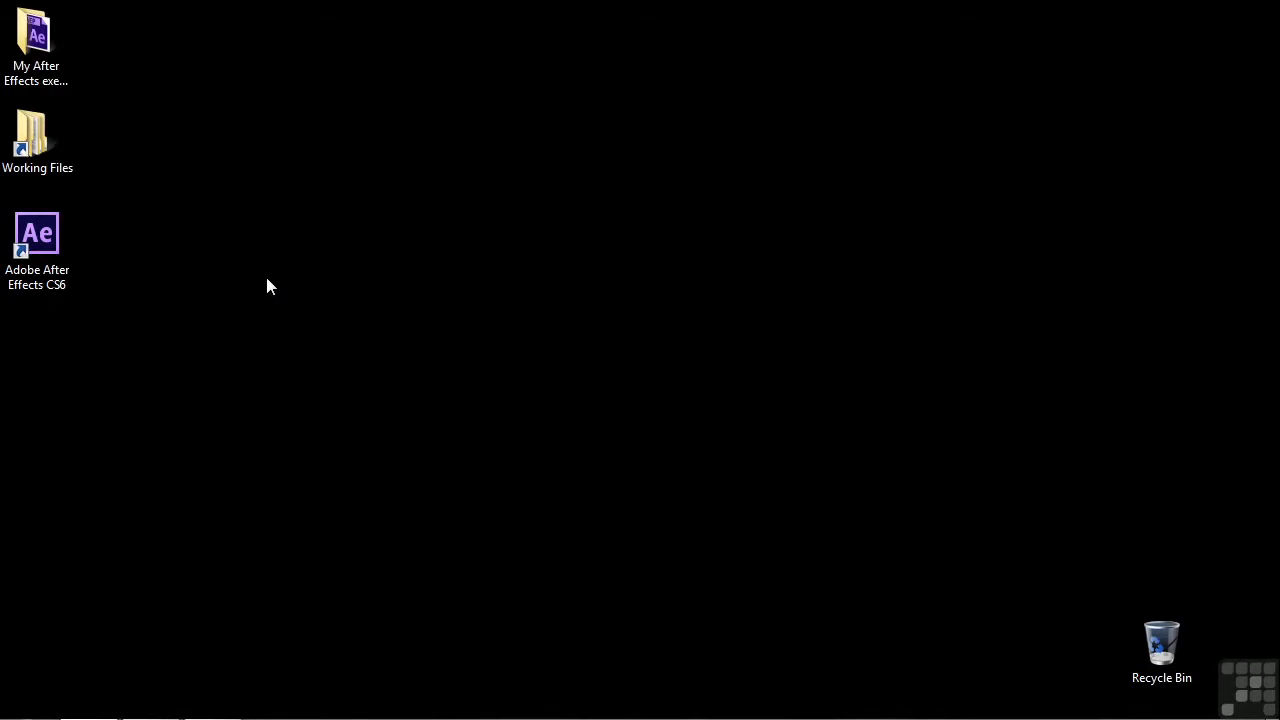
# - Open the 0405-preview.aep project from the After Effects projects folder inside Working Files
pyautogui.doubleClick(42, 148)
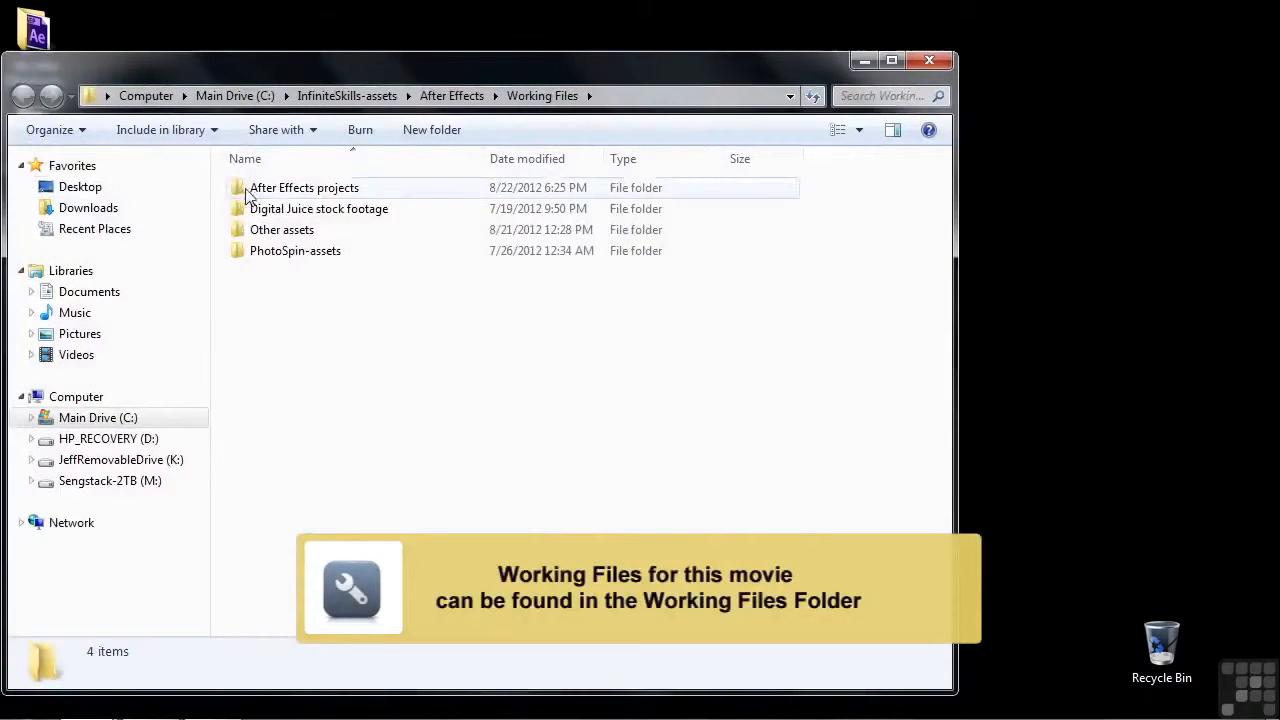
pyautogui.doubleClick(262, 189)
pyautogui.doubleClick(238, 358)
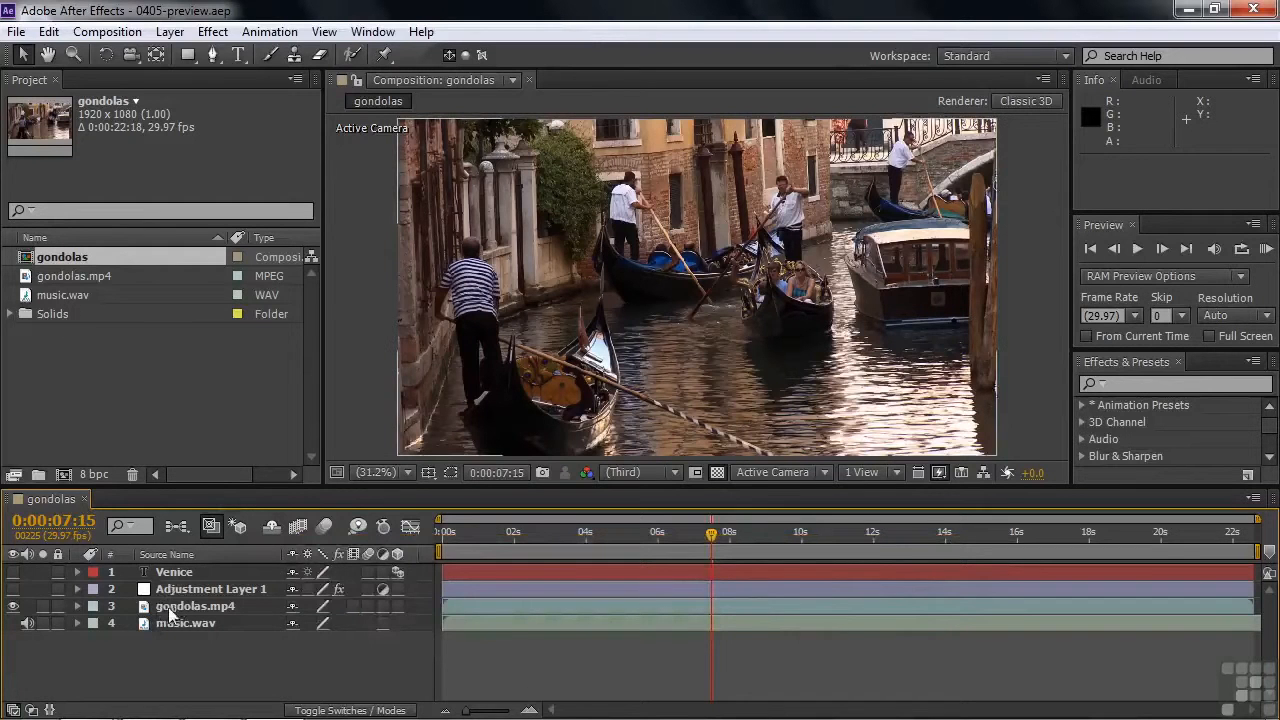
# - Show and hide the Venice and Adjustment Layer 1 layers in turn to check what each adds to the image
pyautogui.click(14, 573)
pyautogui.click(14, 573)
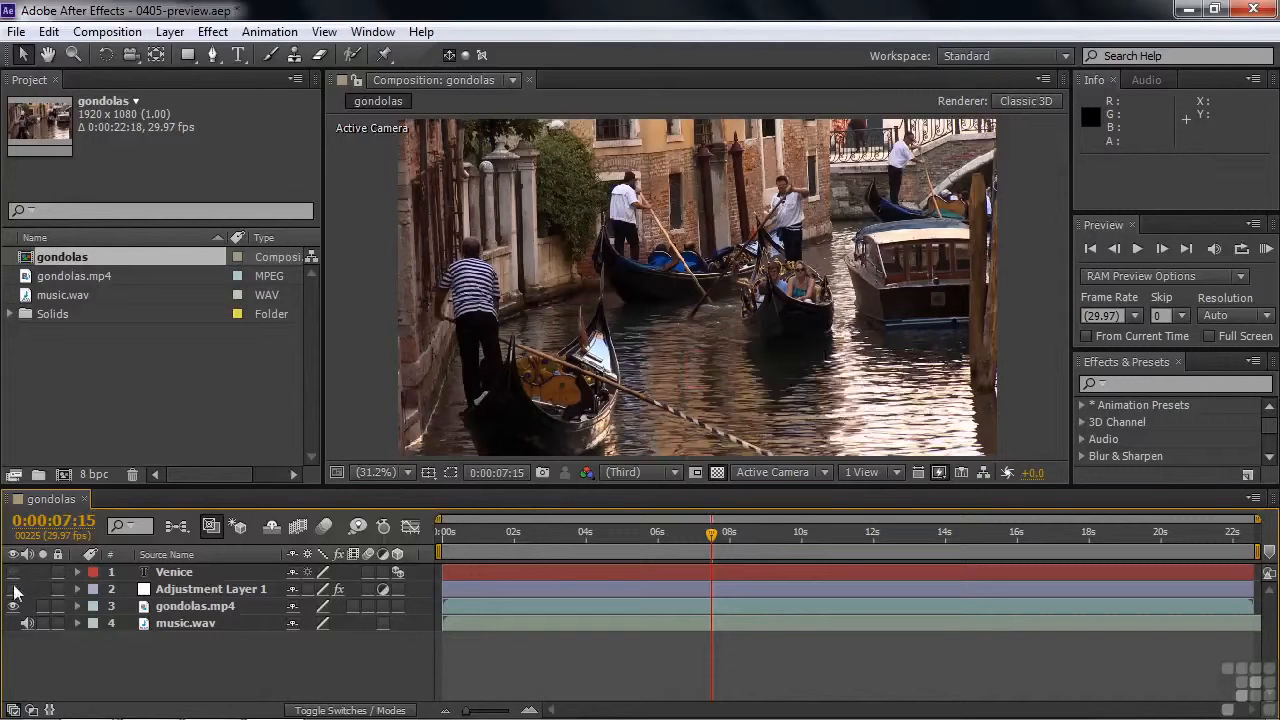
pyautogui.click(14, 590)
pyautogui.click(14, 590)
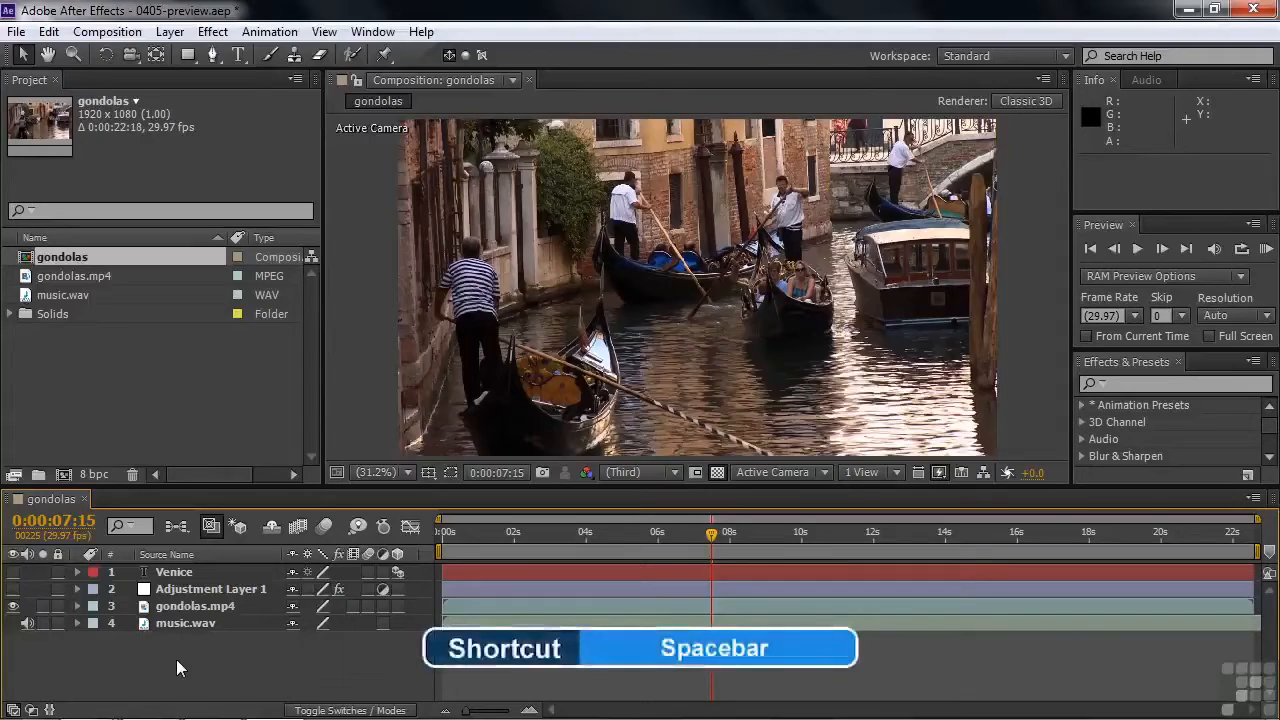
# - Run a standard preview of the gondolas composition from 0:00:07:15 and replay the cached section from 0:00:07:22
pyautogui.press('space')
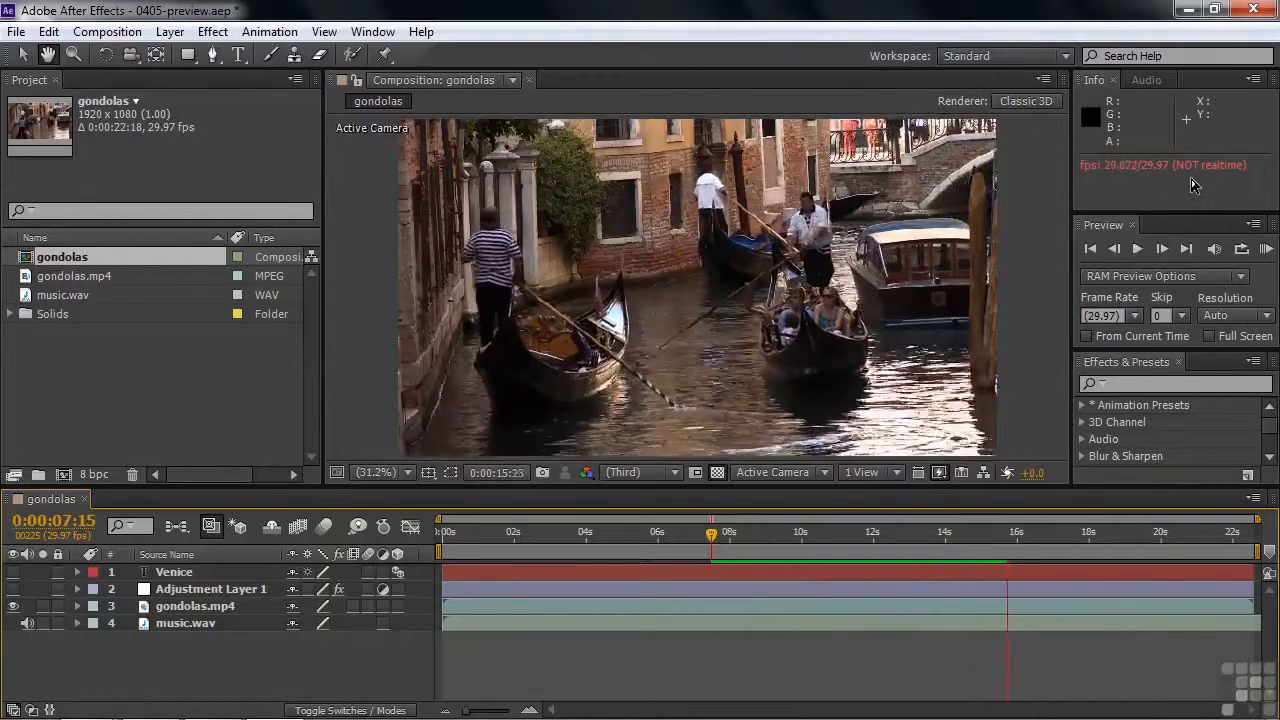
pyautogui.press('space')
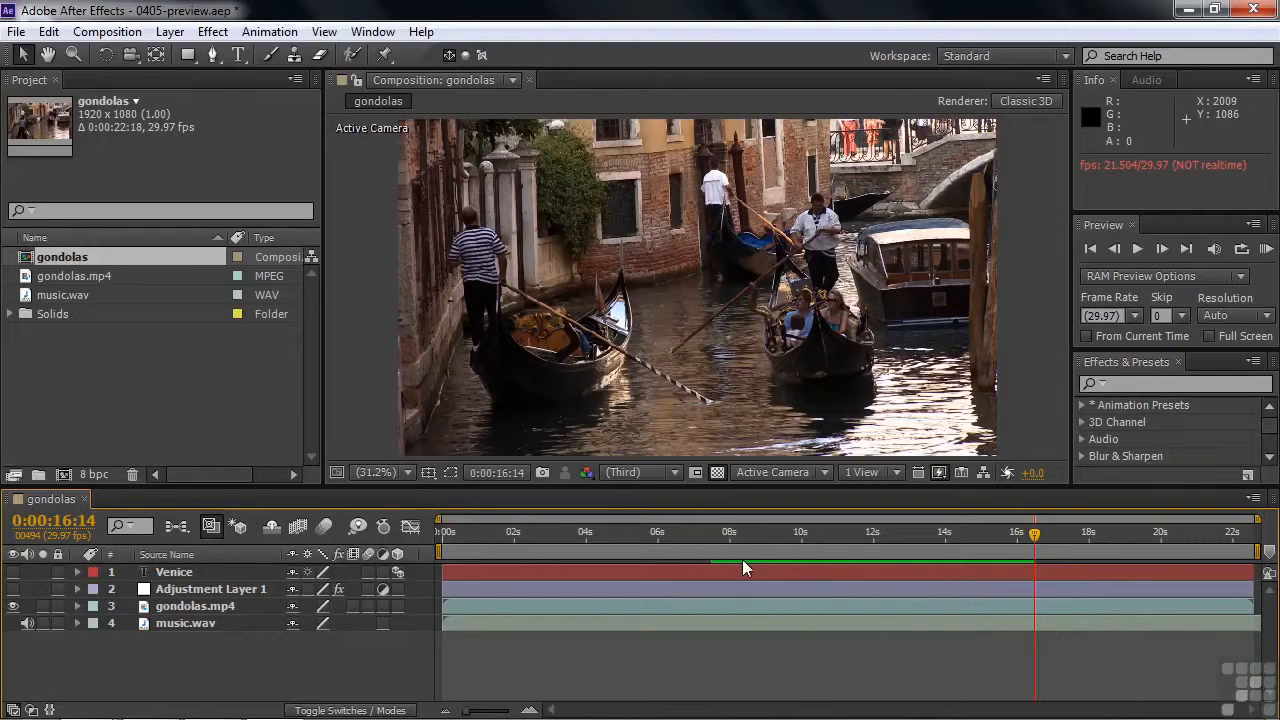
pyautogui.click(722, 535)
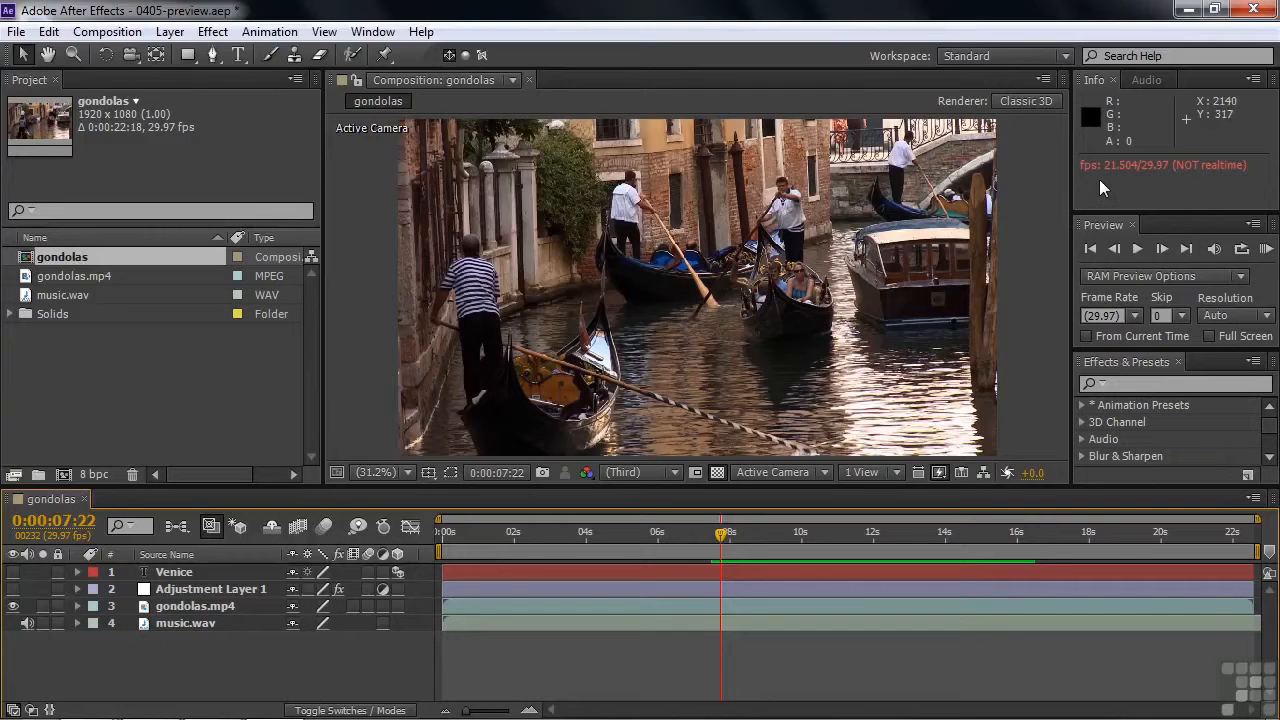
pyautogui.press('space')
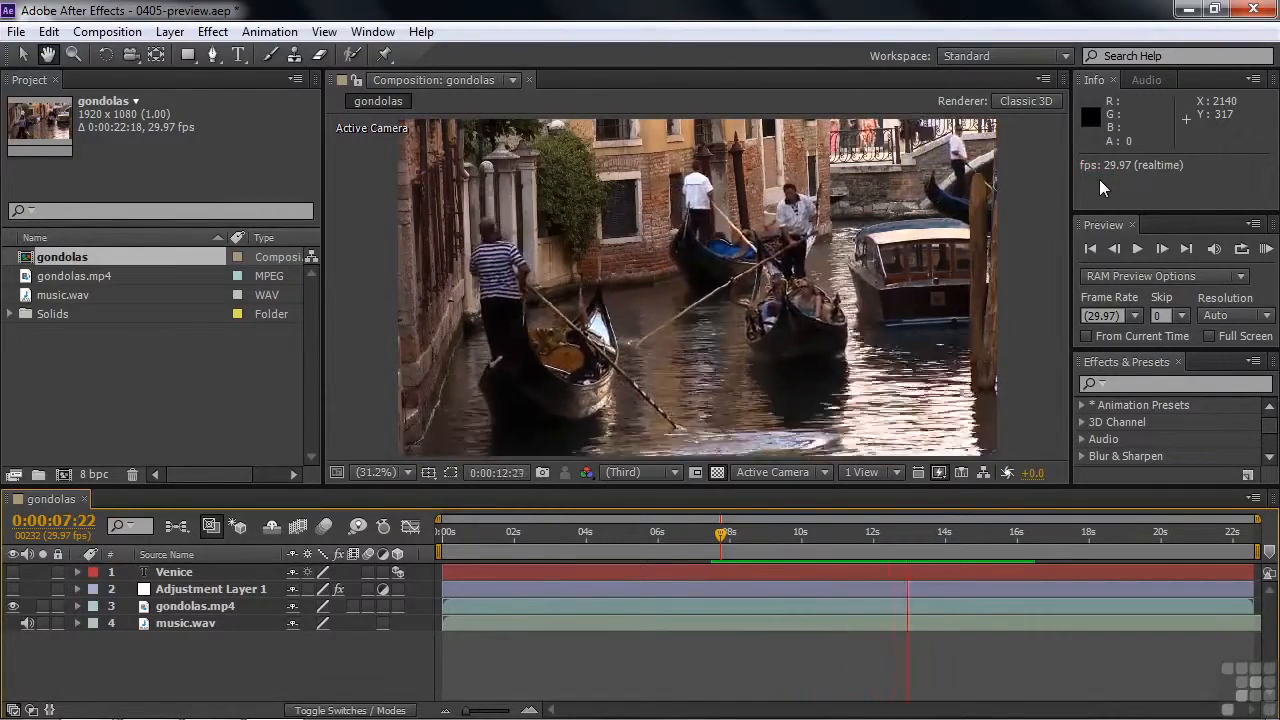
pyautogui.press('space')
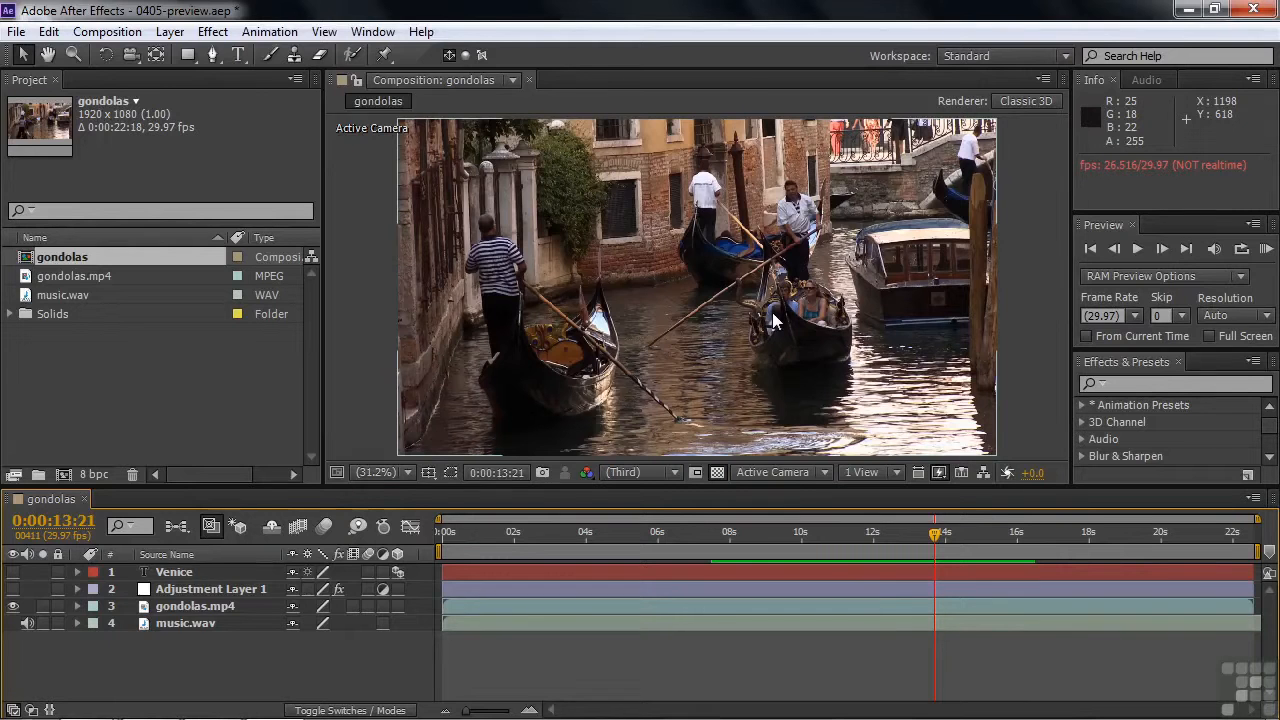
pyautogui.press('space')
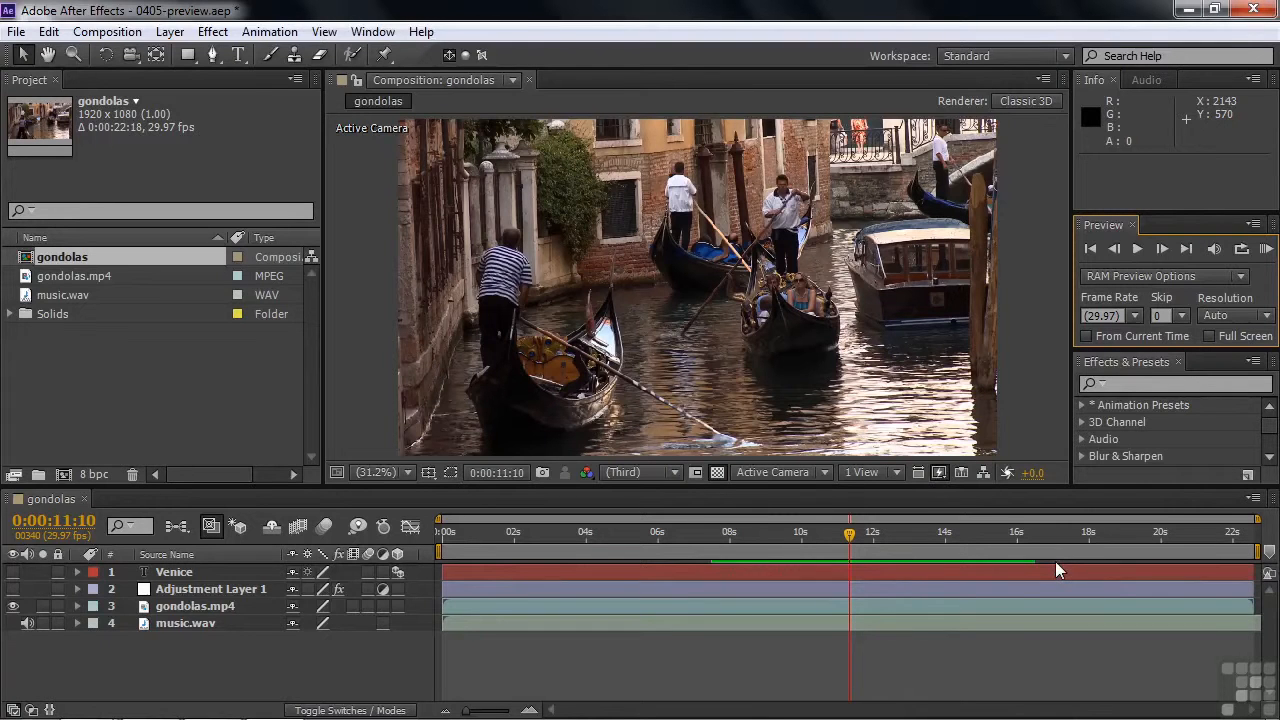
# - Run RAM previews of the whole gondolas composition and replay the cached frames with a standard preview
pyautogui.press('KP_0')
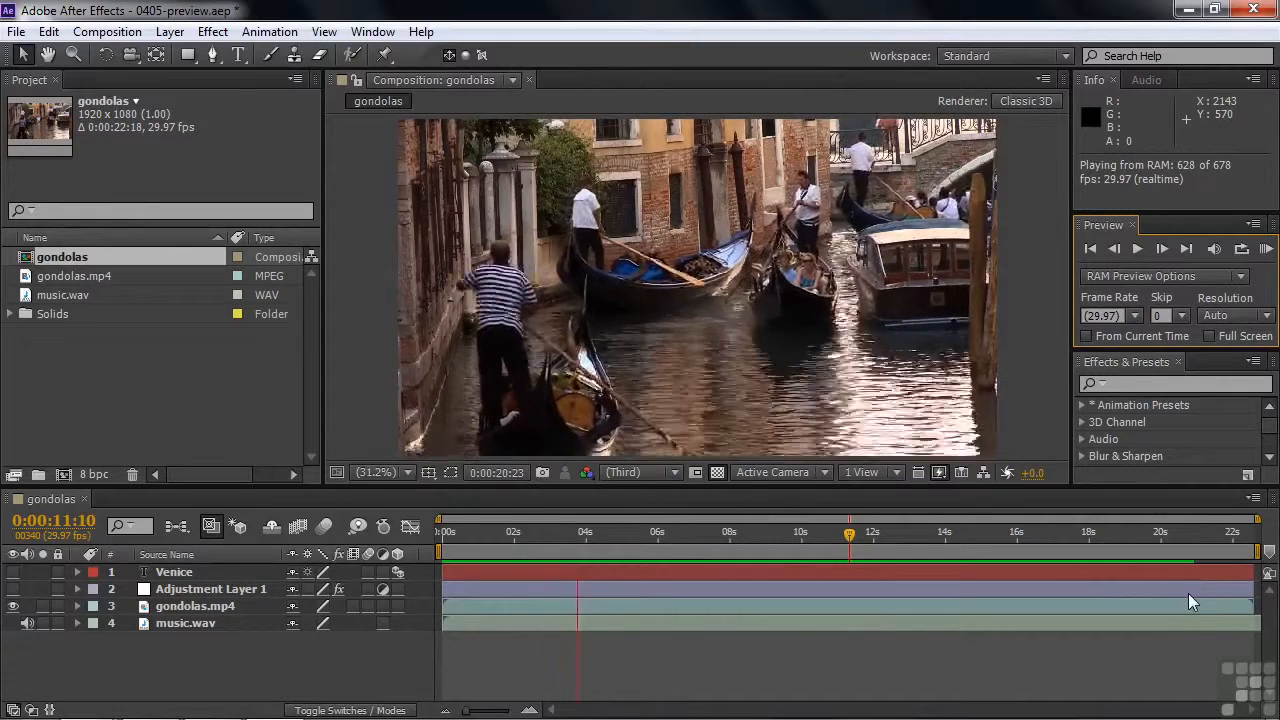
pyautogui.press('space')
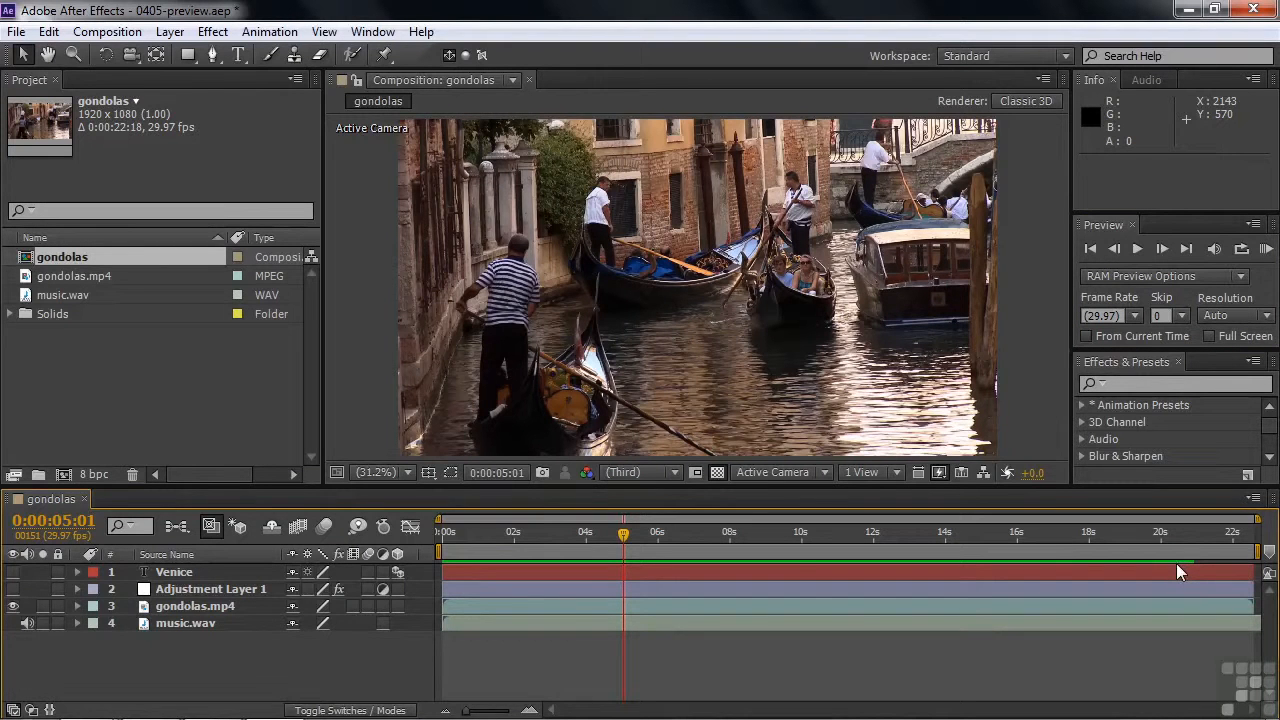
pyautogui.press('KP_0')
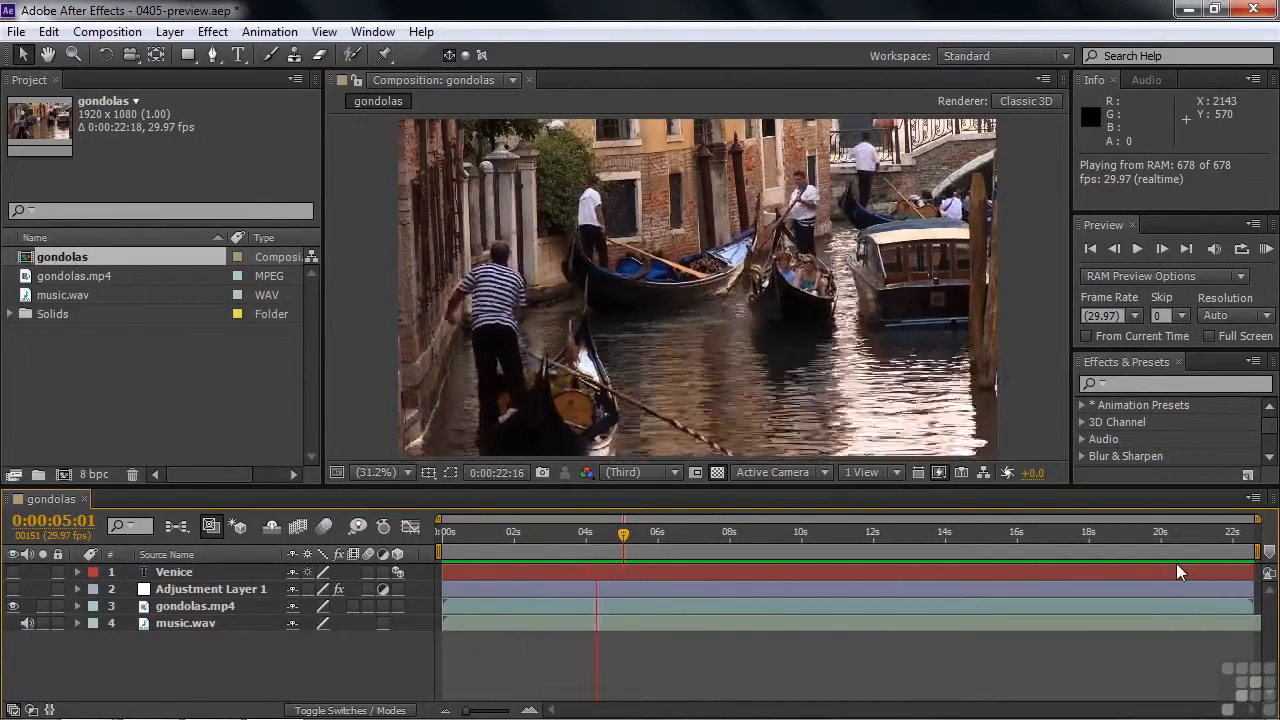
pyautogui.press('space')
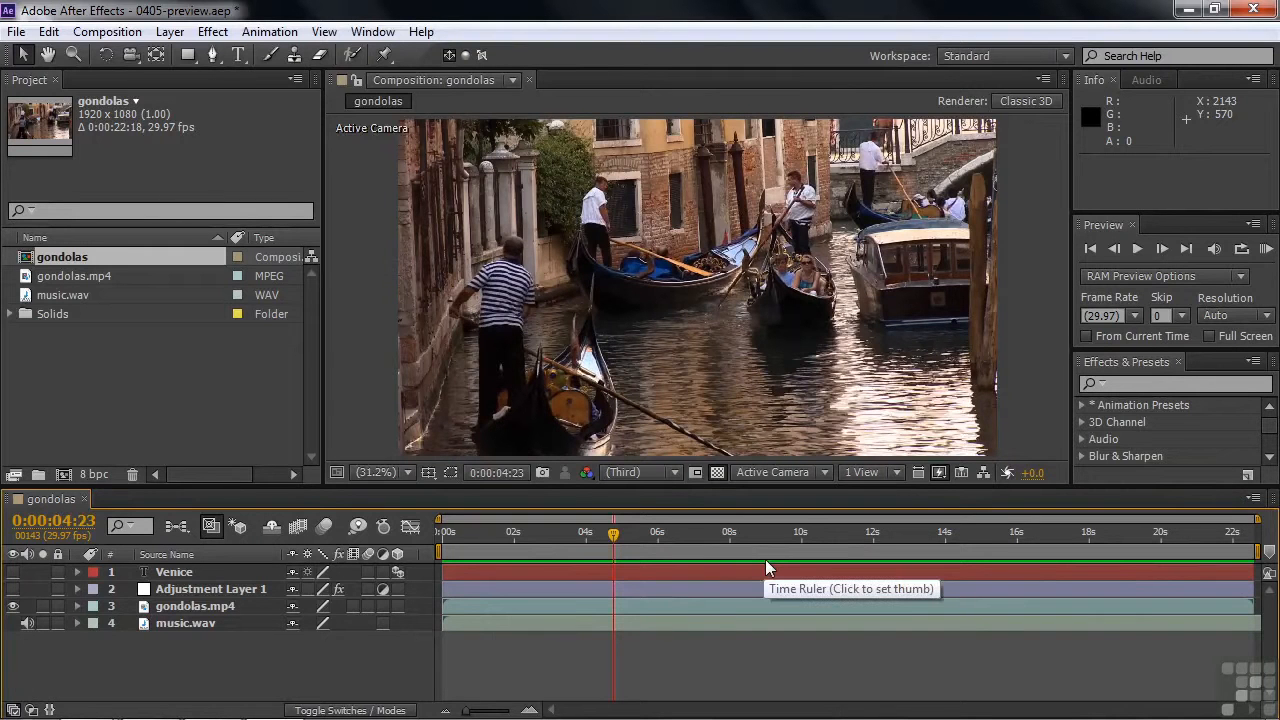
pyautogui.press('space')
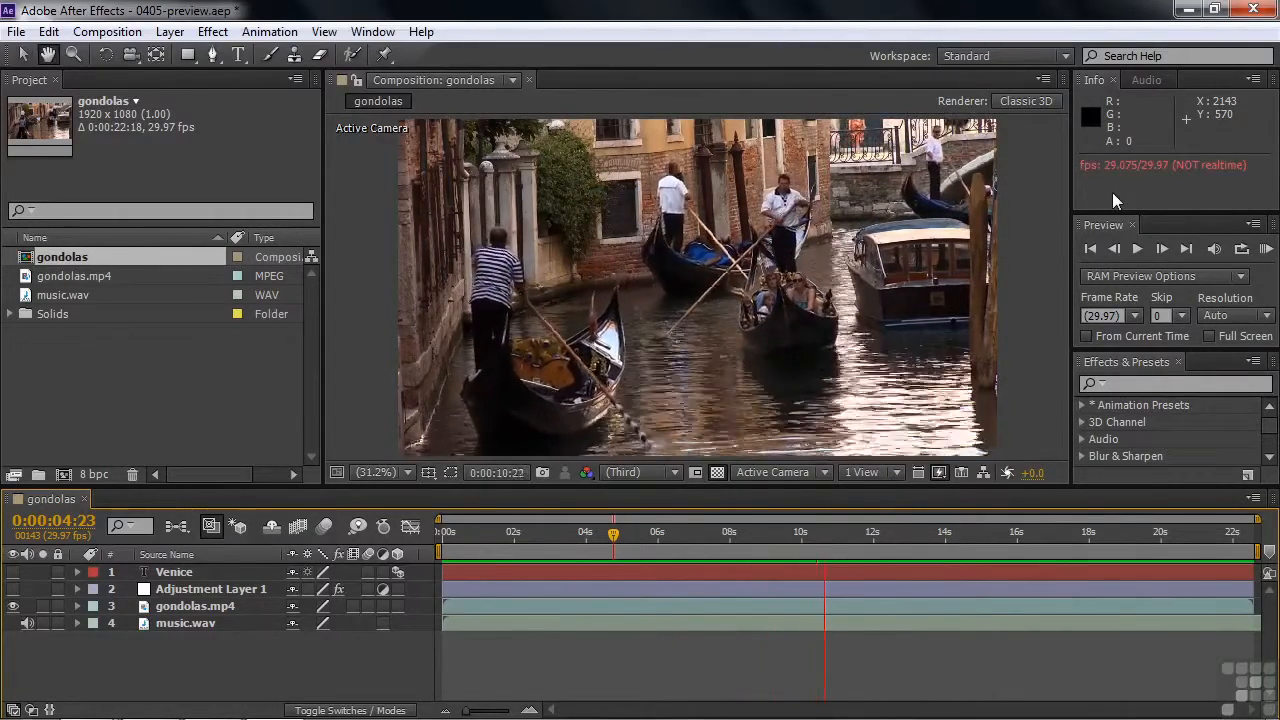
pyautogui.press('space')
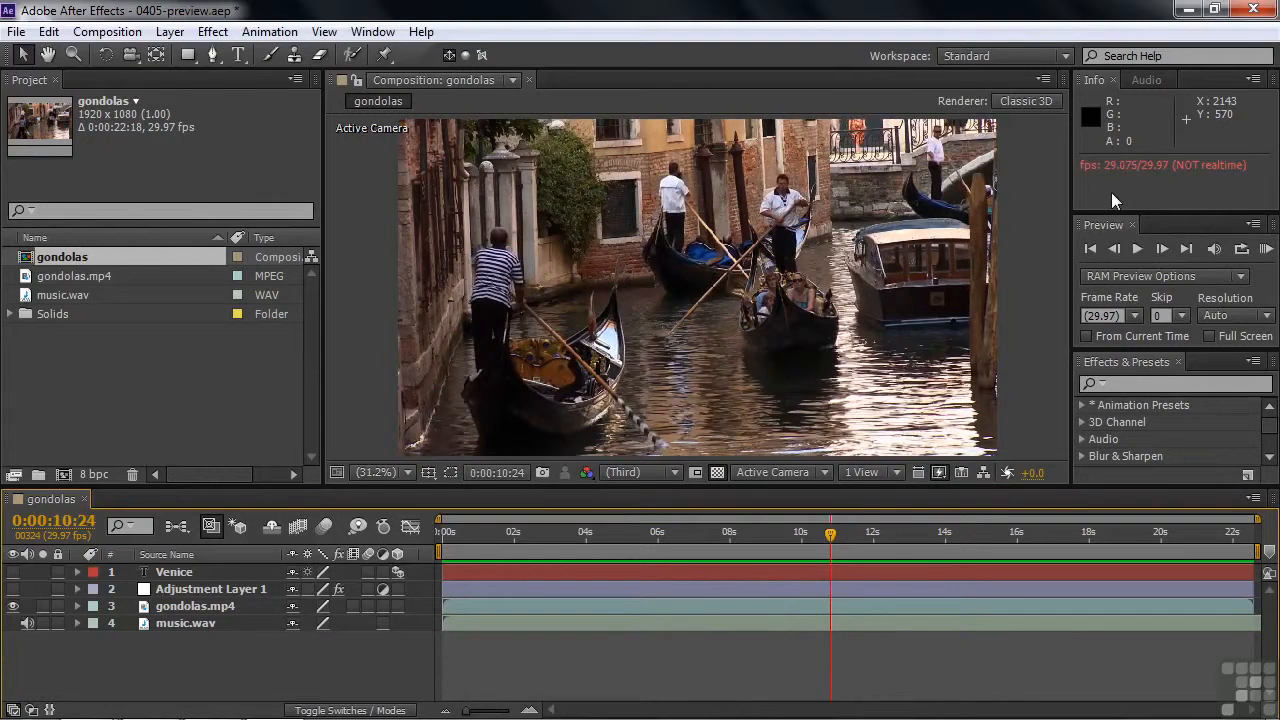
# - Make Adjustment Layer 1 visible and run a RAM preview with its effect applied
pyautogui.click(13, 590)
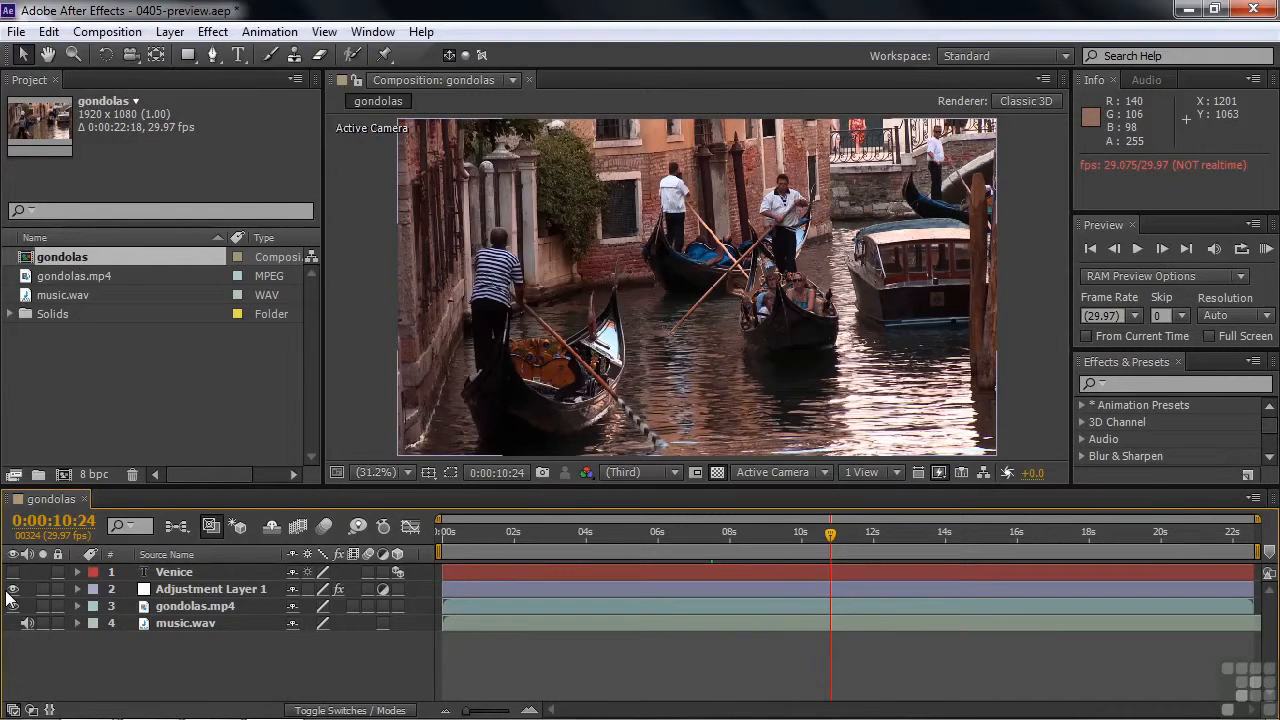
pyautogui.press('KP_0')
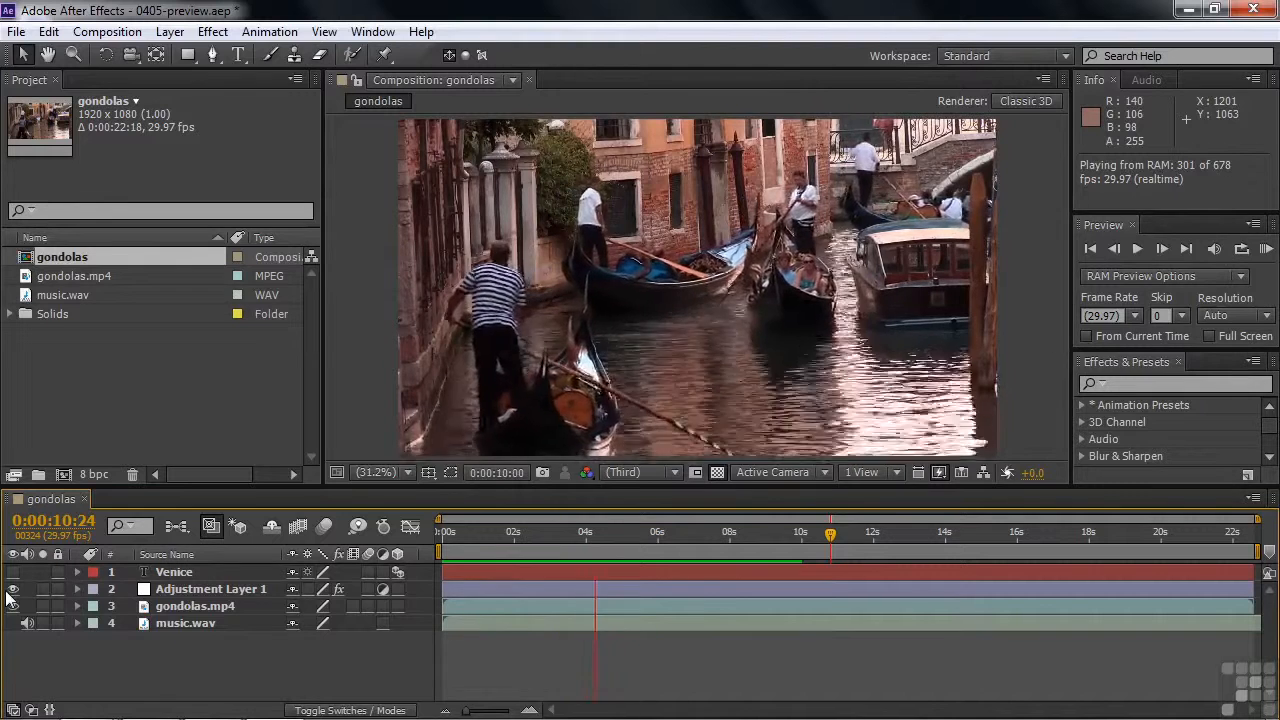
pyautogui.press('space')
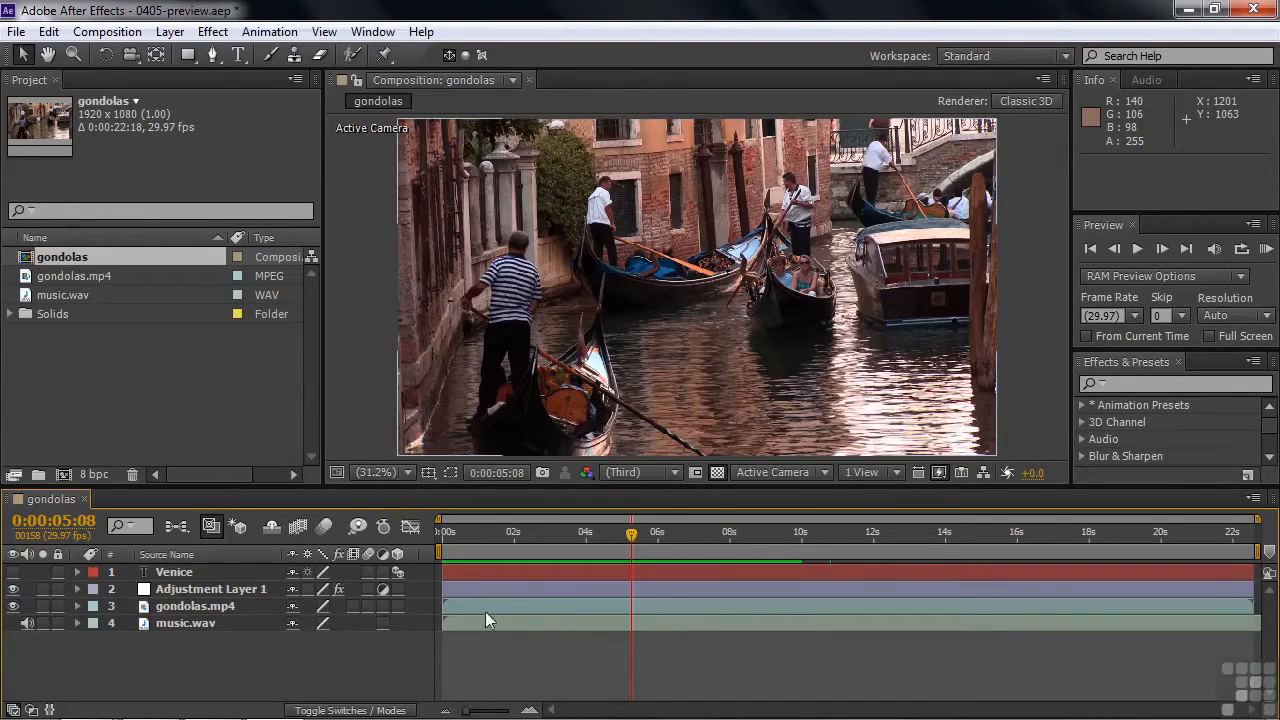
pyautogui.click(13, 592)
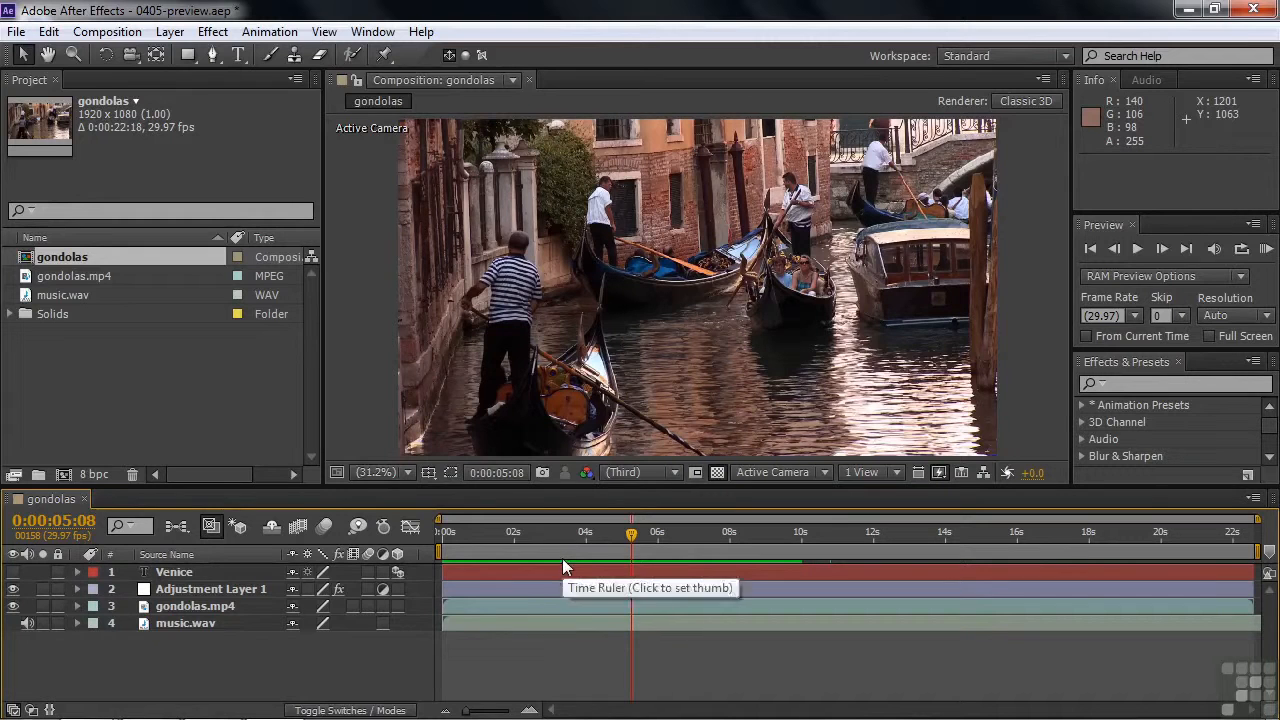
# - Run a standard preview from 0:00:17:08 with Adjustment Layer 1 visible
pyautogui.moveTo(633, 531); pyautogui.dragTo(1063, 536)
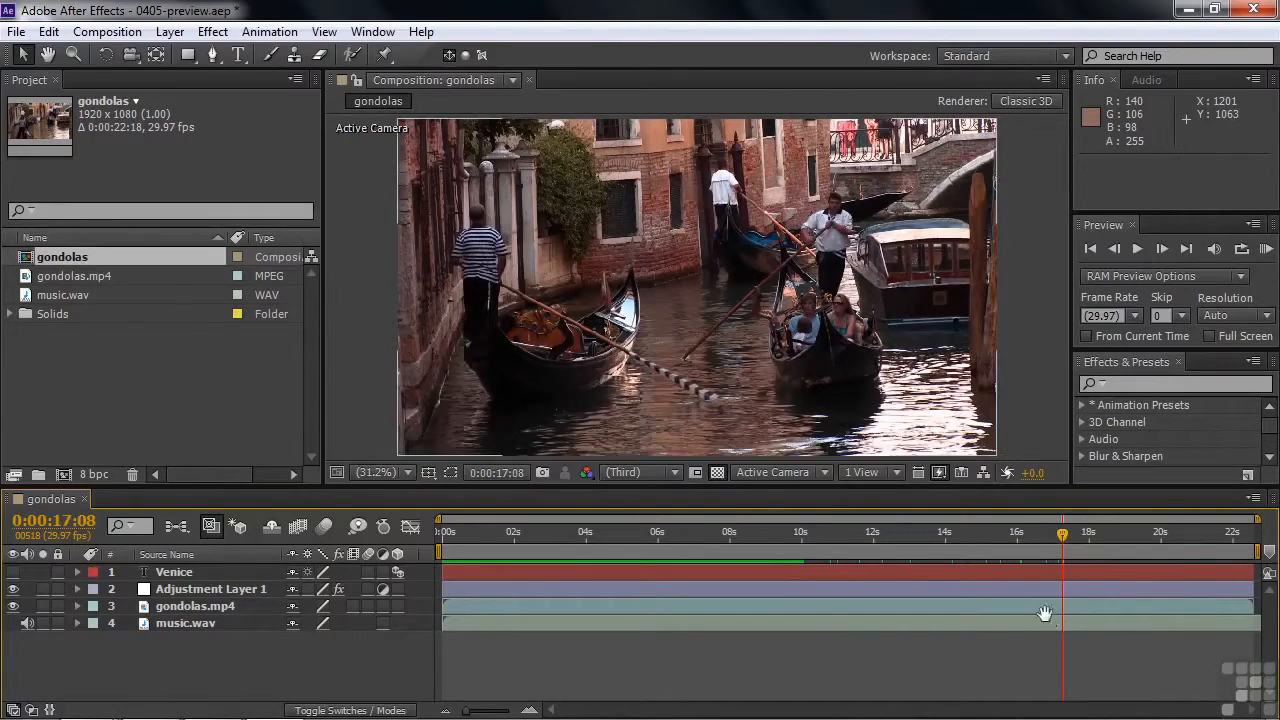
pyautogui.press('space')
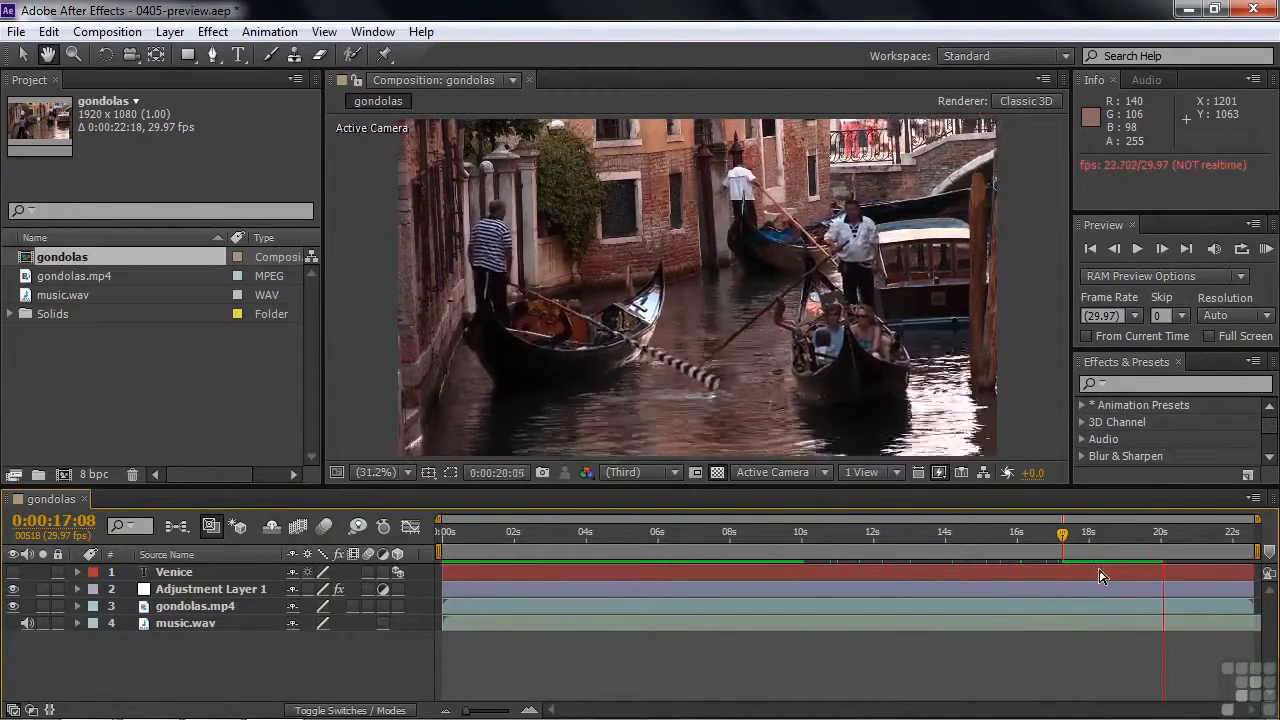
pyautogui.press('space')
# - Toggle the visibility of Adjustment Layer 1 repeatedly to compare the footage with and without its effect
pyautogui.click(13, 589)
pyautogui.click(13, 589)
pyautogui.click(13, 589)
pyautogui.click(13, 589)
pyautogui.click(13, 589)
pyautogui.click(13, 589)
pyautogui.click(13, 589)
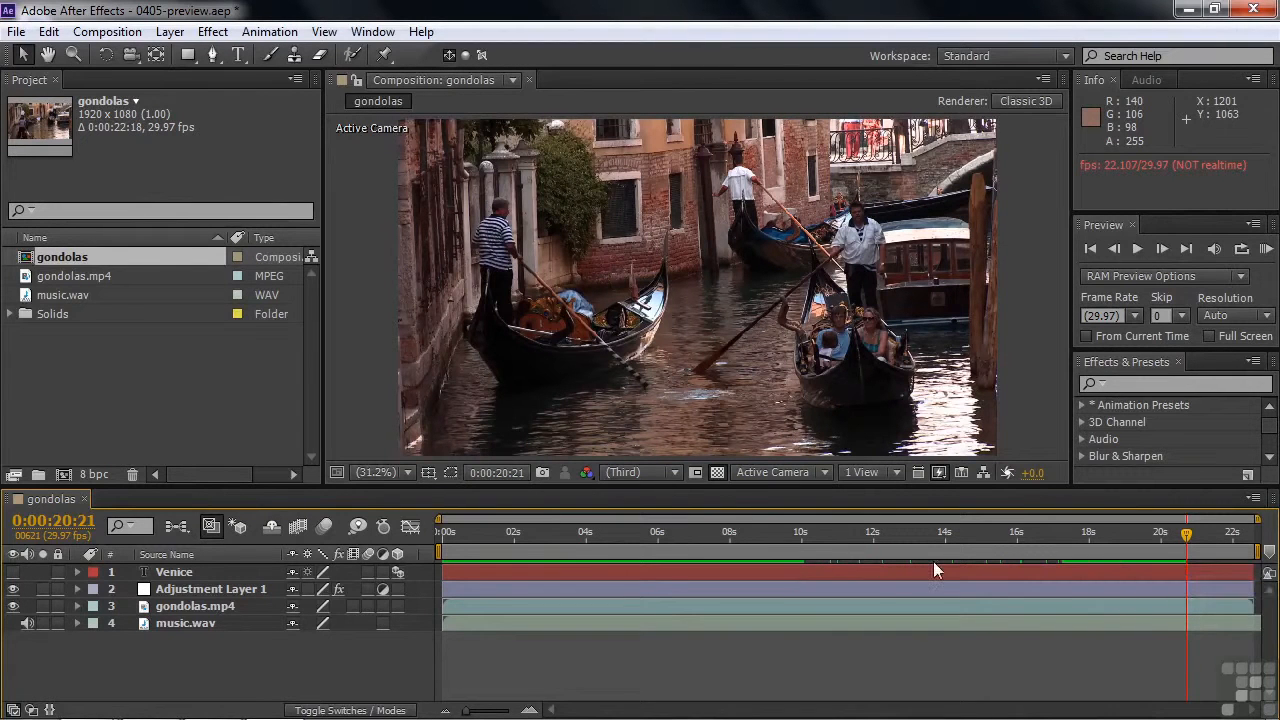
# - Set the current time to 0:00:09:17 and make the Venice text layer visible
pyautogui.moveTo(1187, 537); pyautogui.dragTo(936, 562)
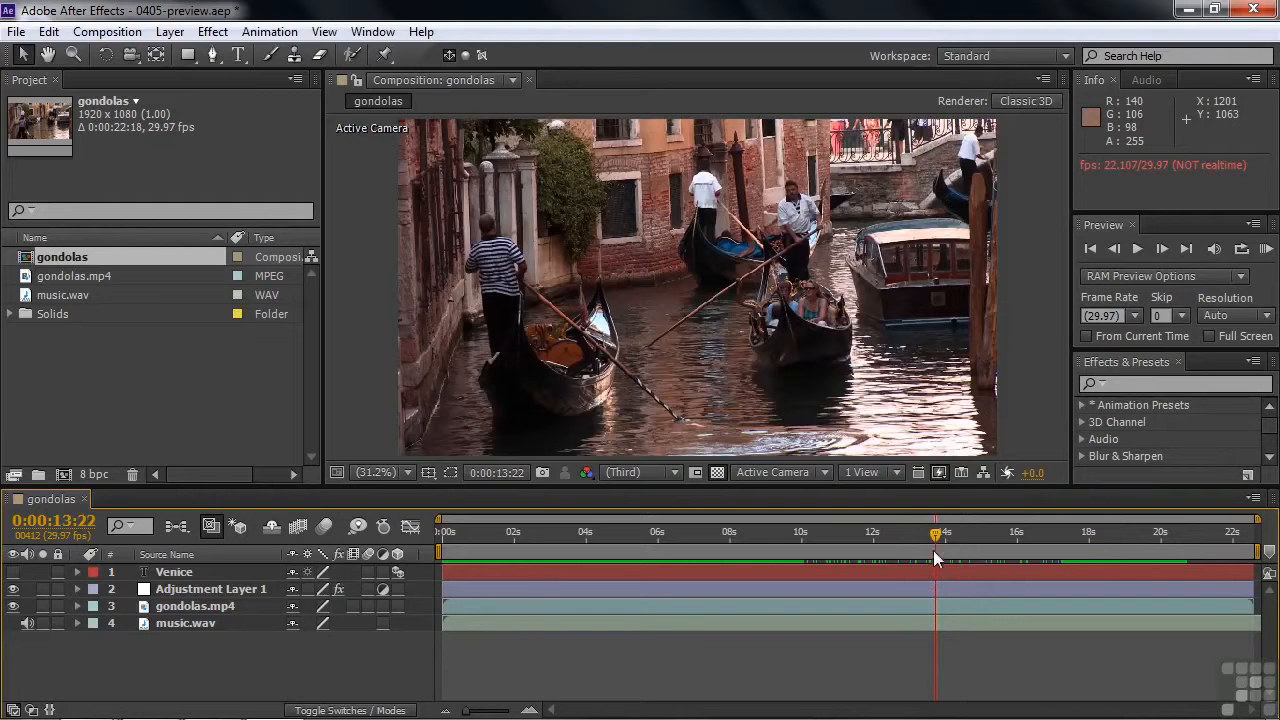
pyautogui.moveTo(936, 536); pyautogui.dragTo(786, 546)
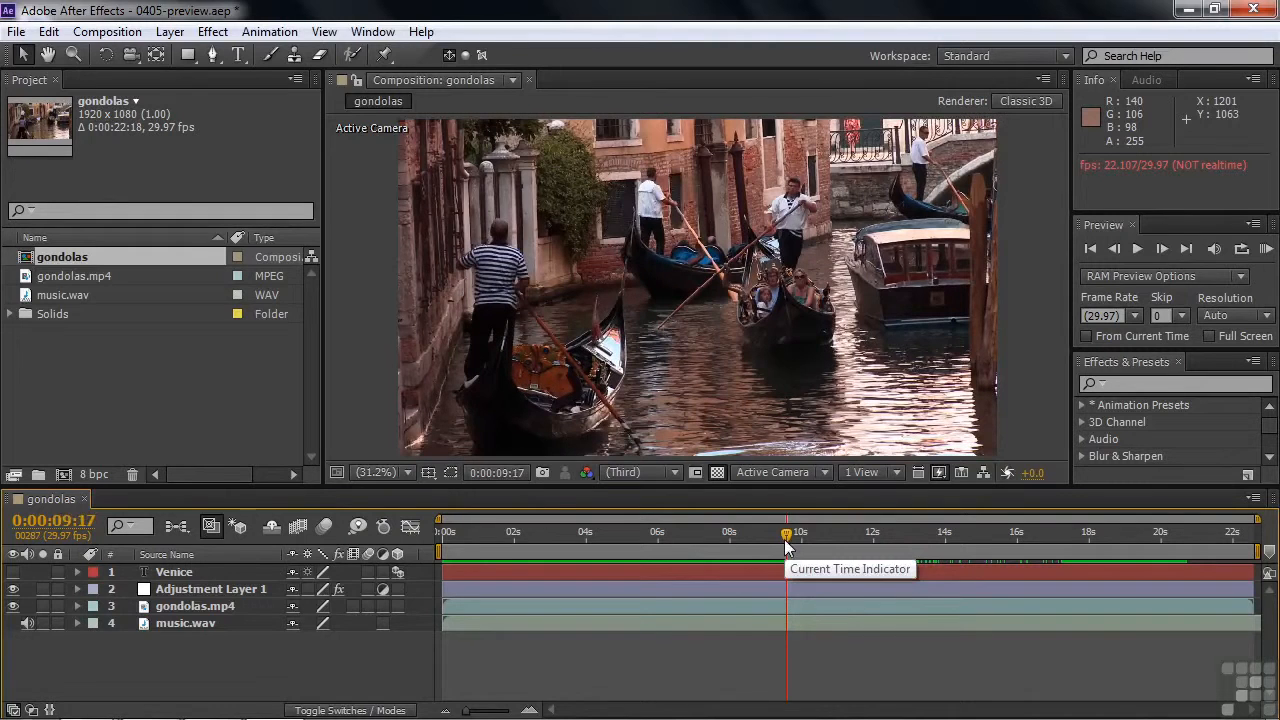
pyautogui.click(13, 572)
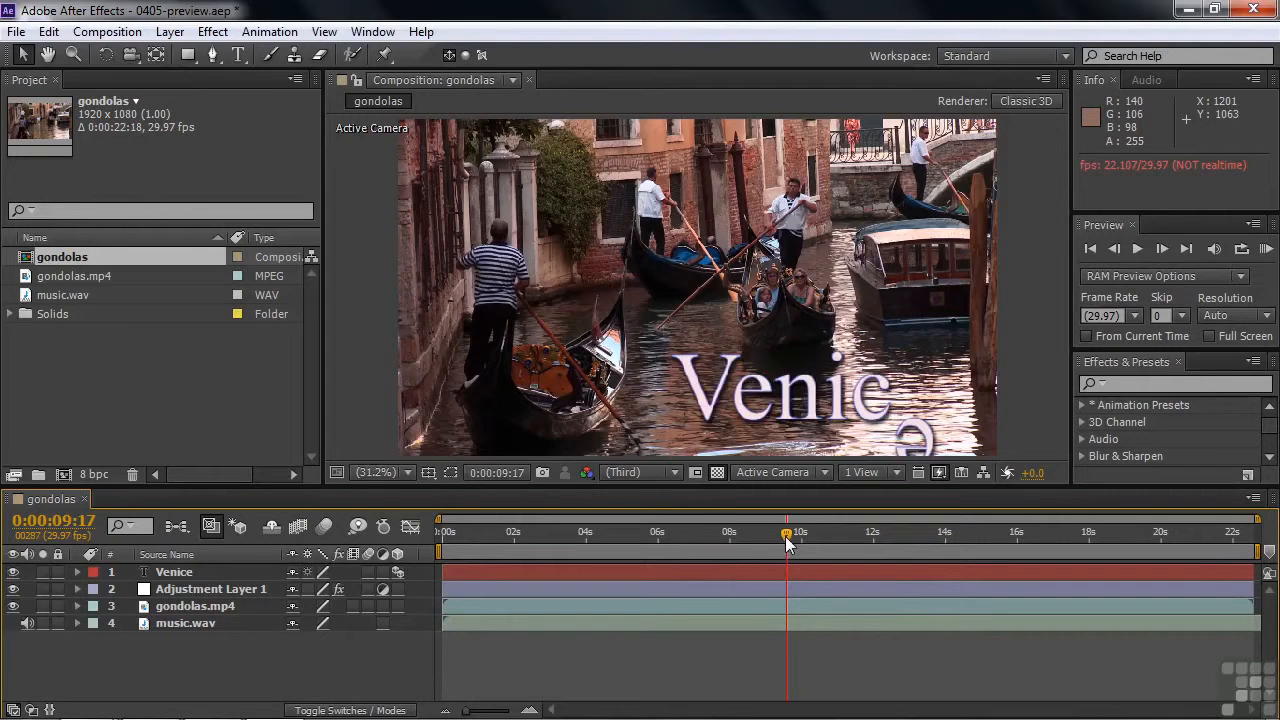
# - Run standard previews of the Venice title animation from 0:00:02:03 and from 0:00:01:13
pyautogui.moveTo(787, 540); pyautogui.dragTo(517, 545)
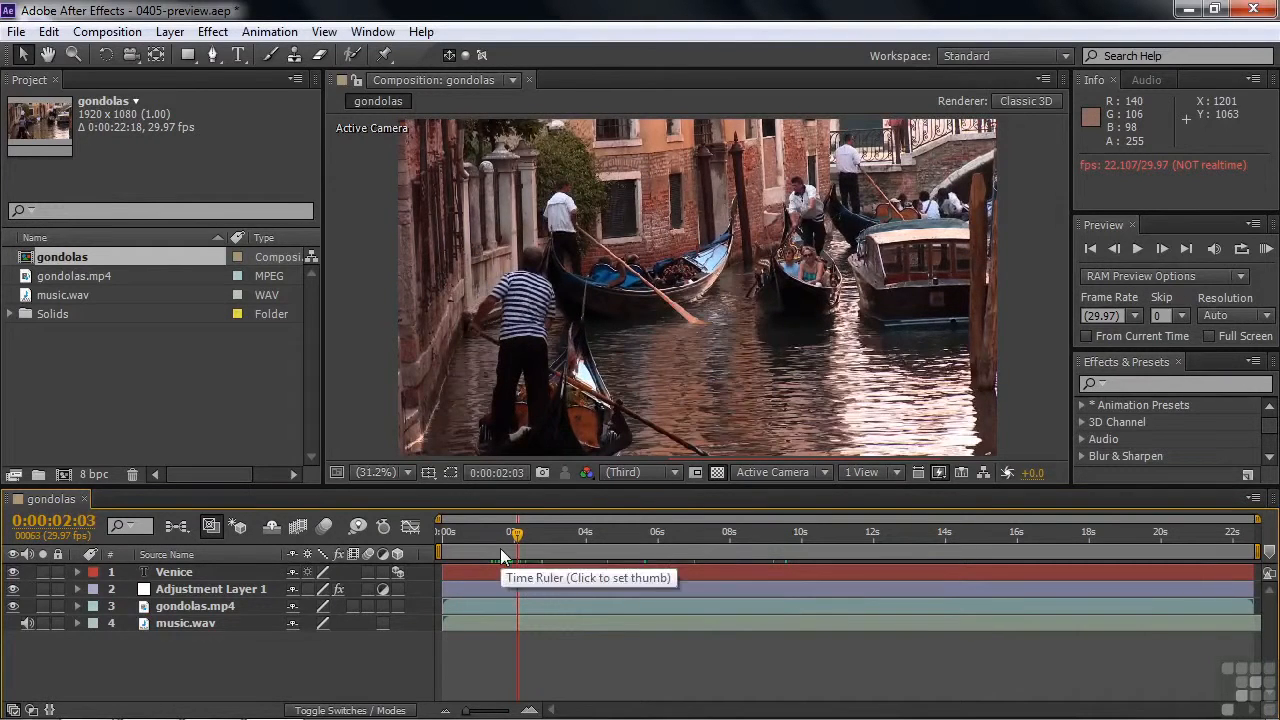
pyautogui.press('space')
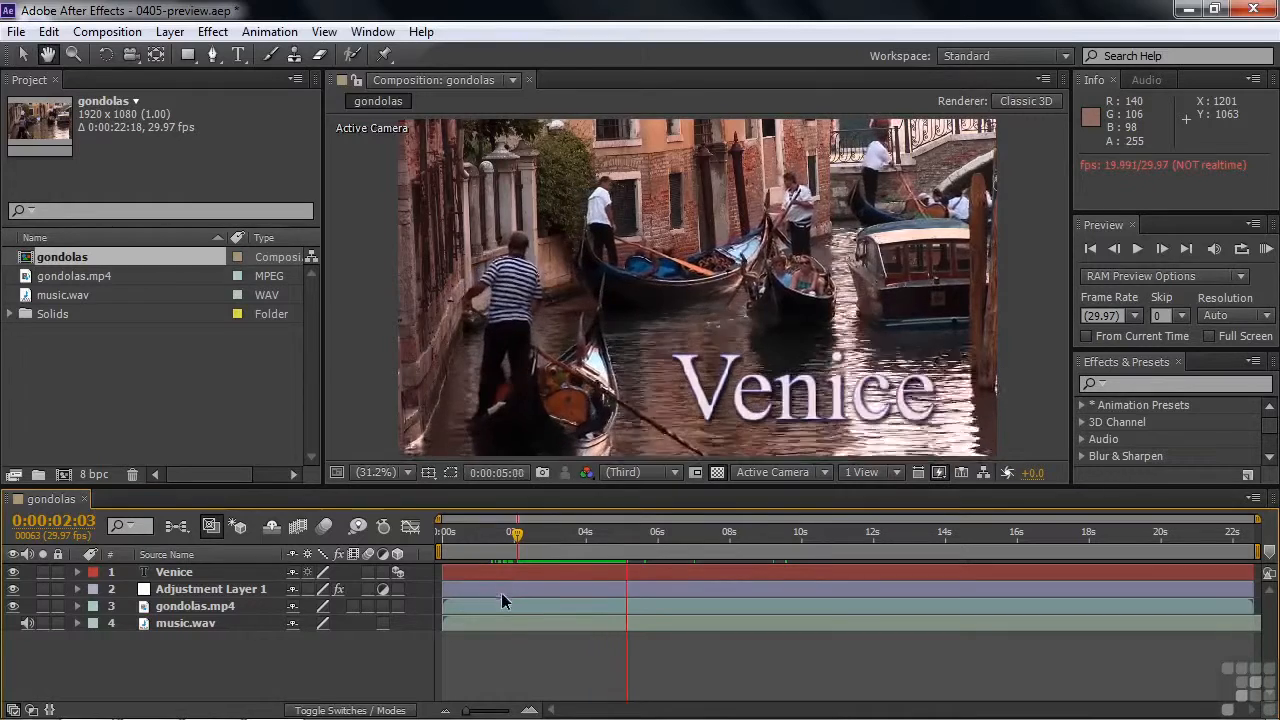
pyautogui.press('space')
pyautogui.moveTo(643, 530); pyautogui.dragTo(492, 547)
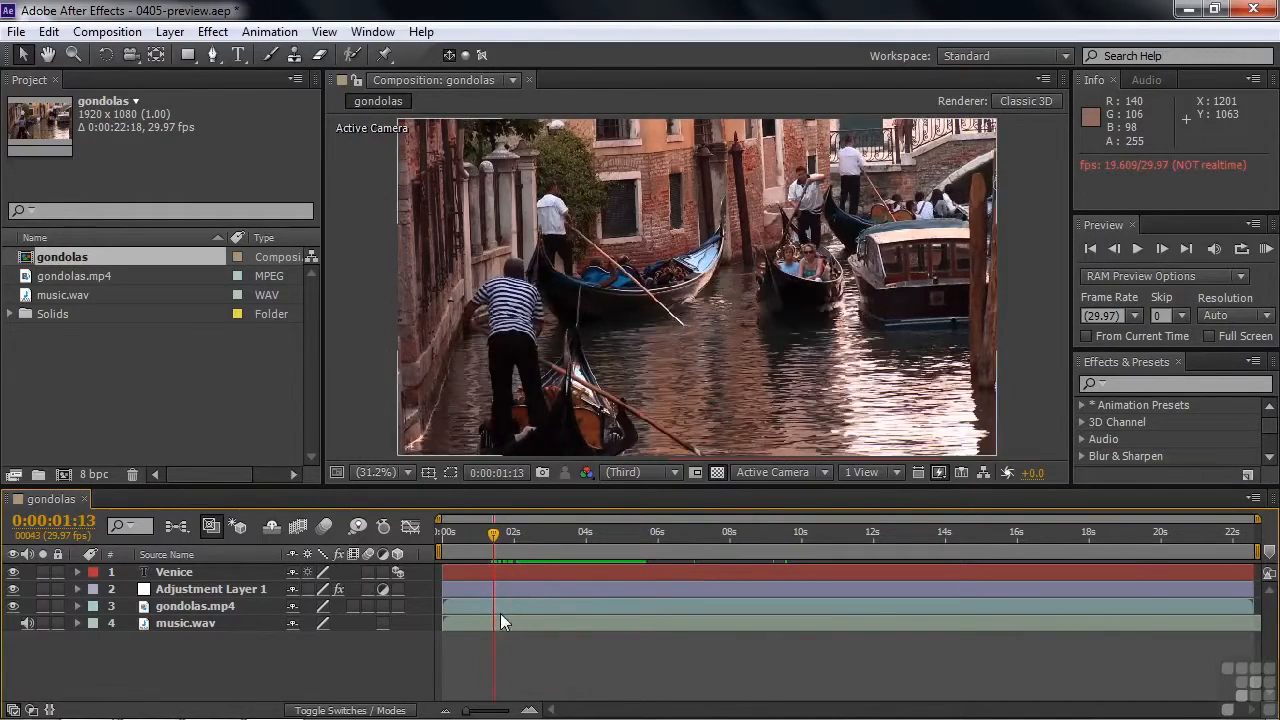
pyautogui.press('space')
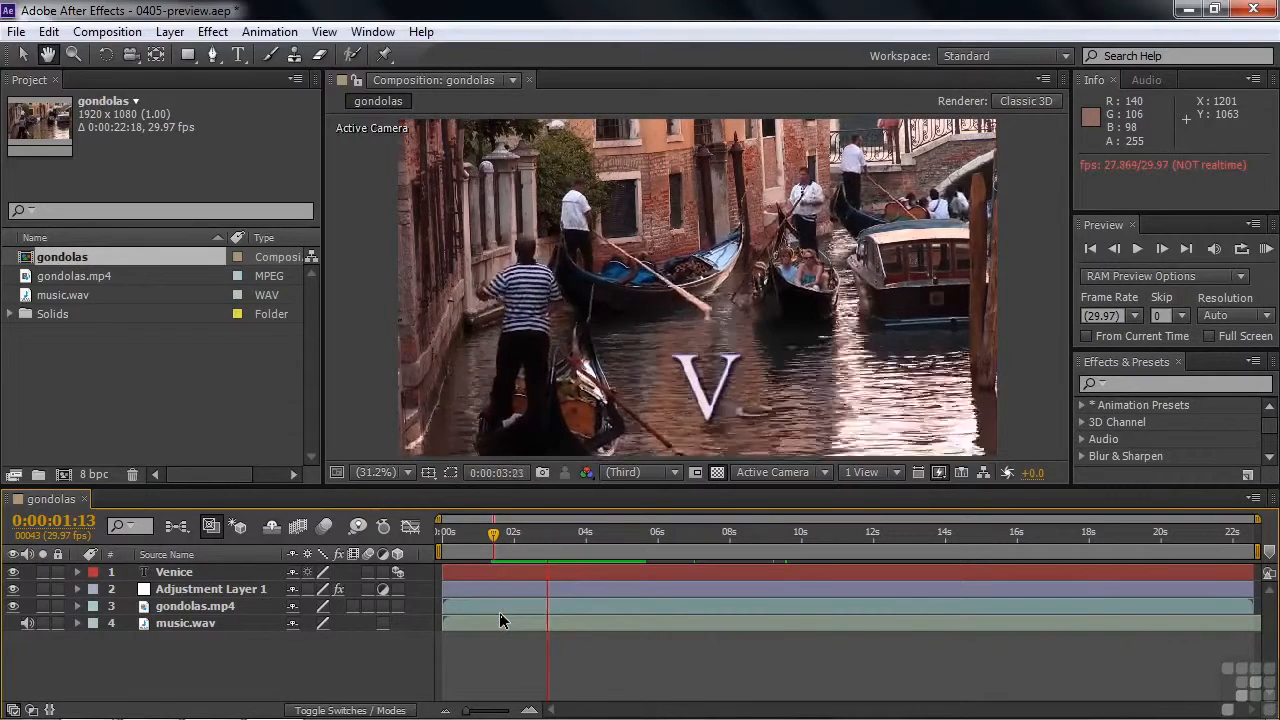
pyautogui.press('space')
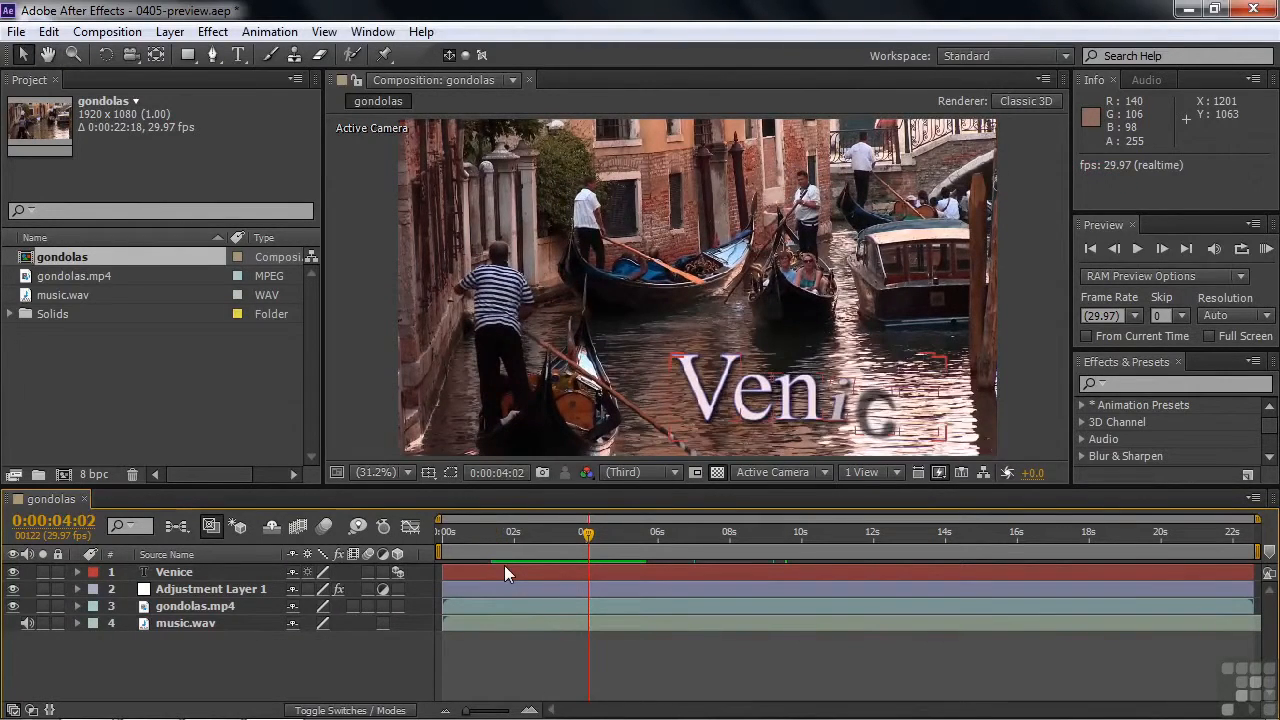
# - Run a RAM preview with the animated title and hide the Venice and Adjustment Layer 1 layers
pyautogui.press('KP_0')
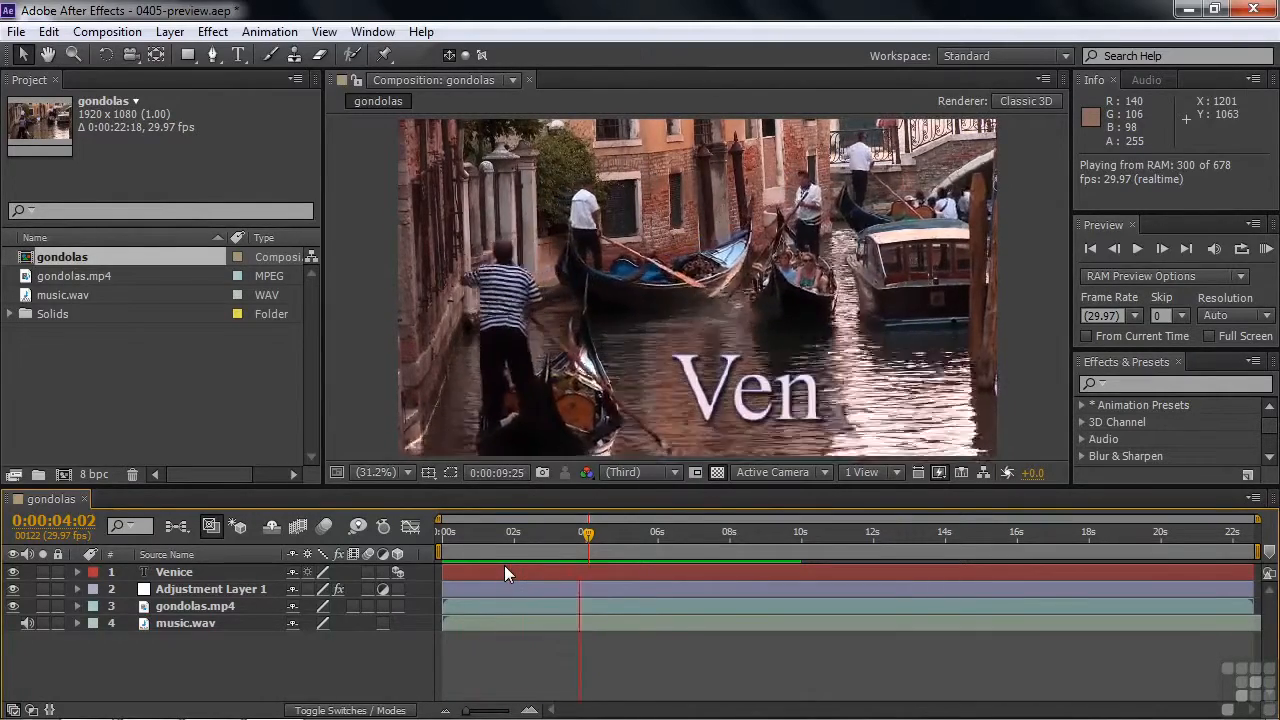
pyautogui.press('space')
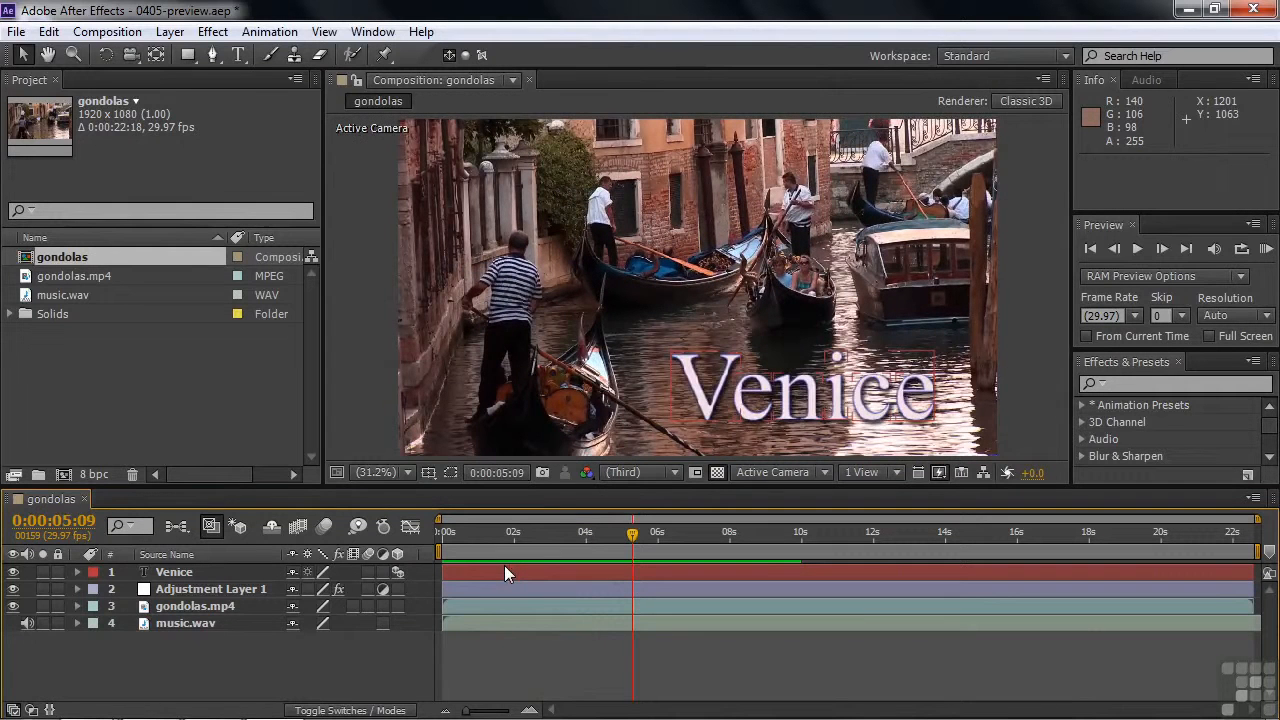
pyautogui.click(13, 572)
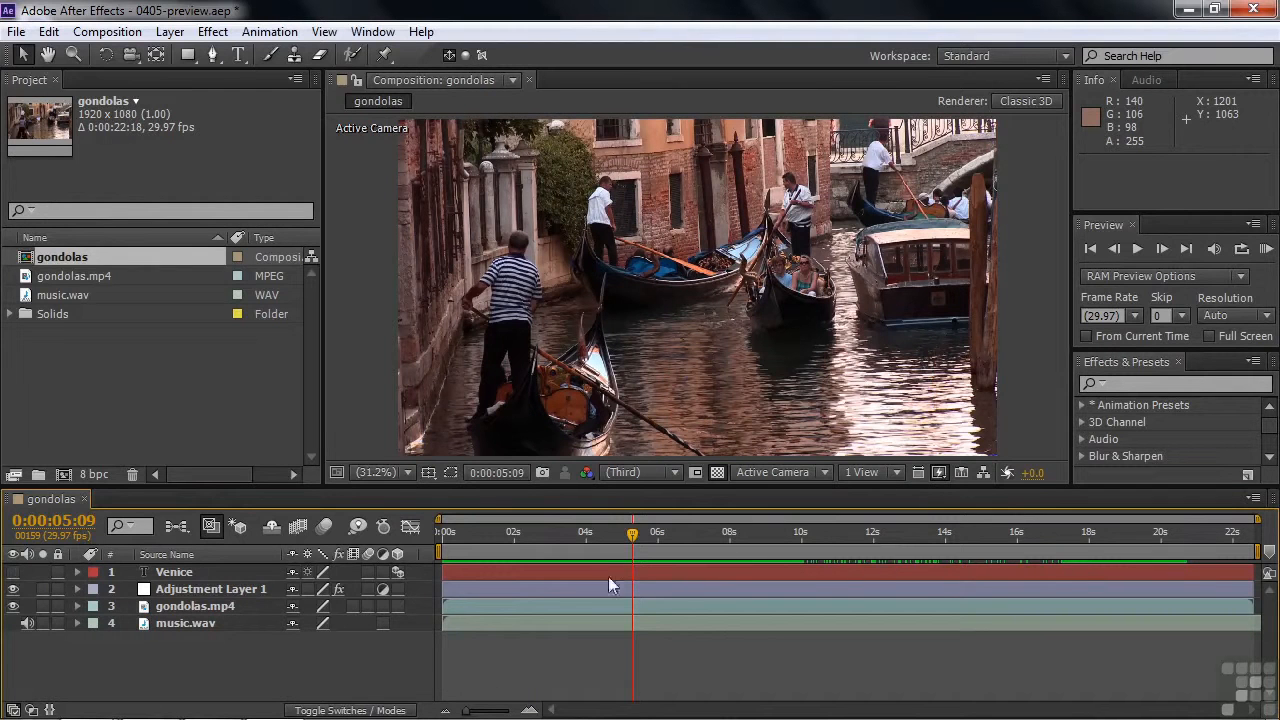
pyautogui.click(13, 589)
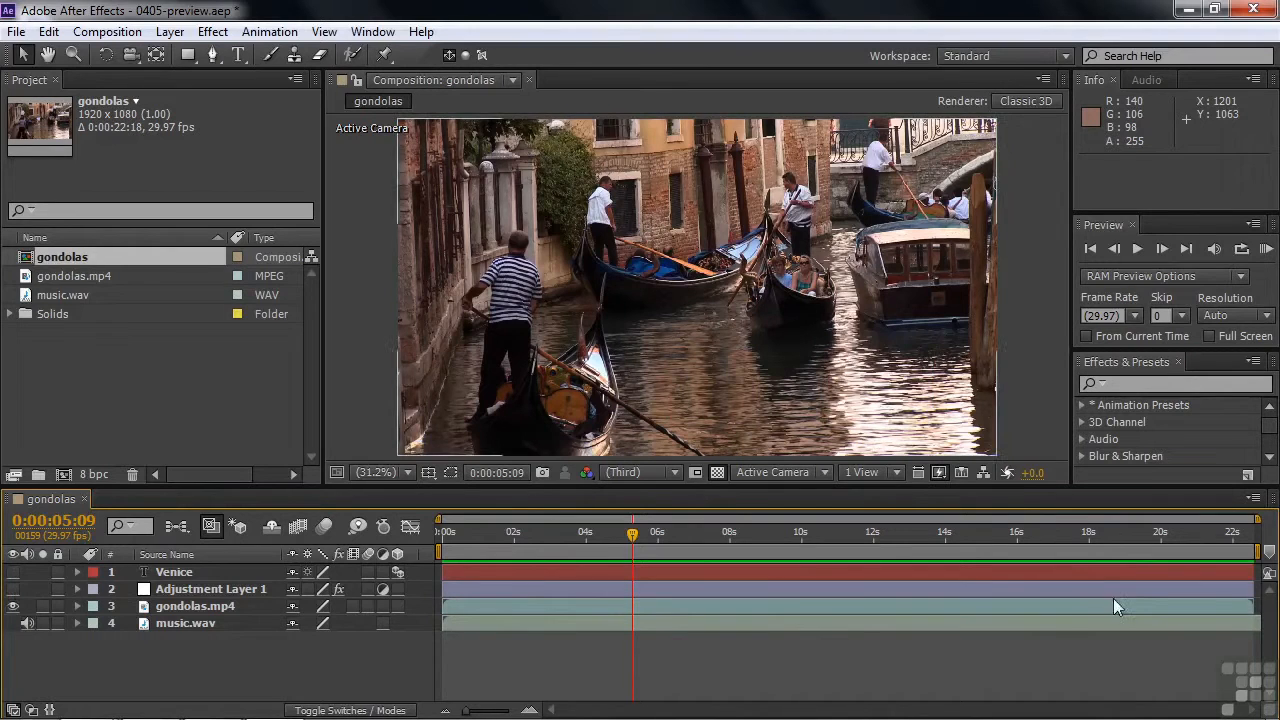
# - Show the Venice and Adjustment Layer 1 layers and move the second keyframe of the title's first Offset property to 0:00:05:17
pyautogui.click(13, 572)
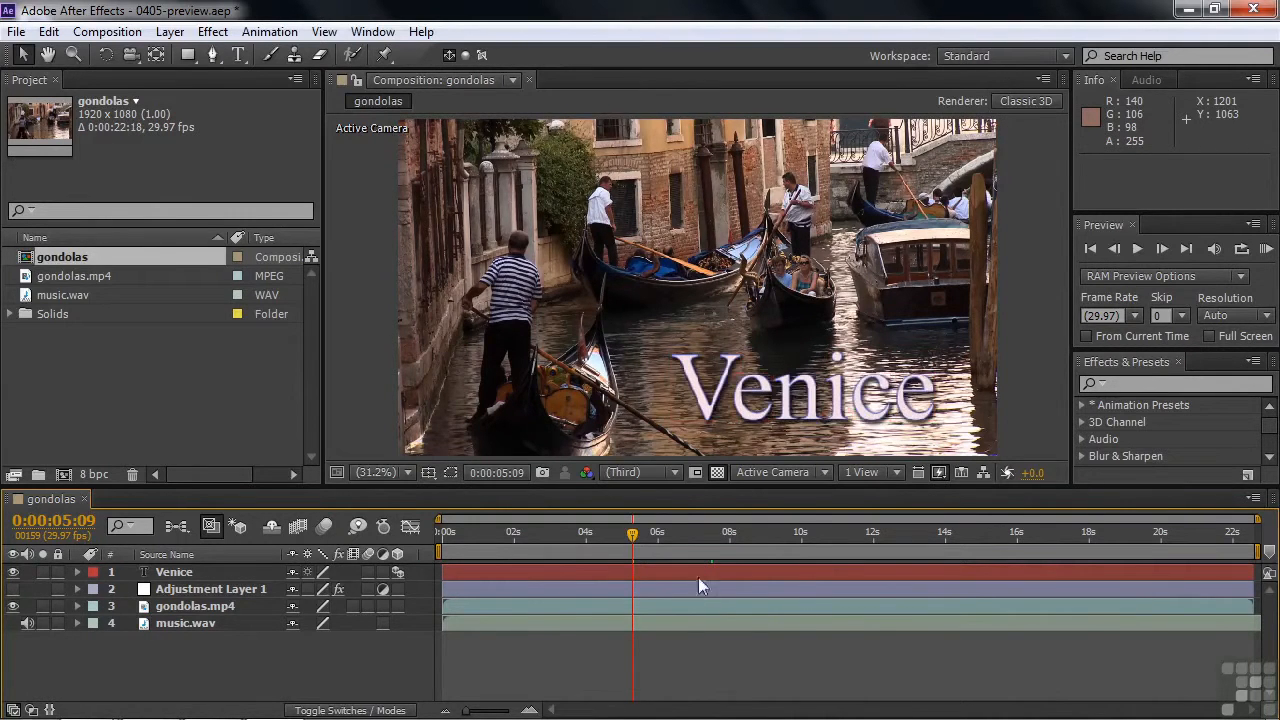
pyautogui.click(546, 570)
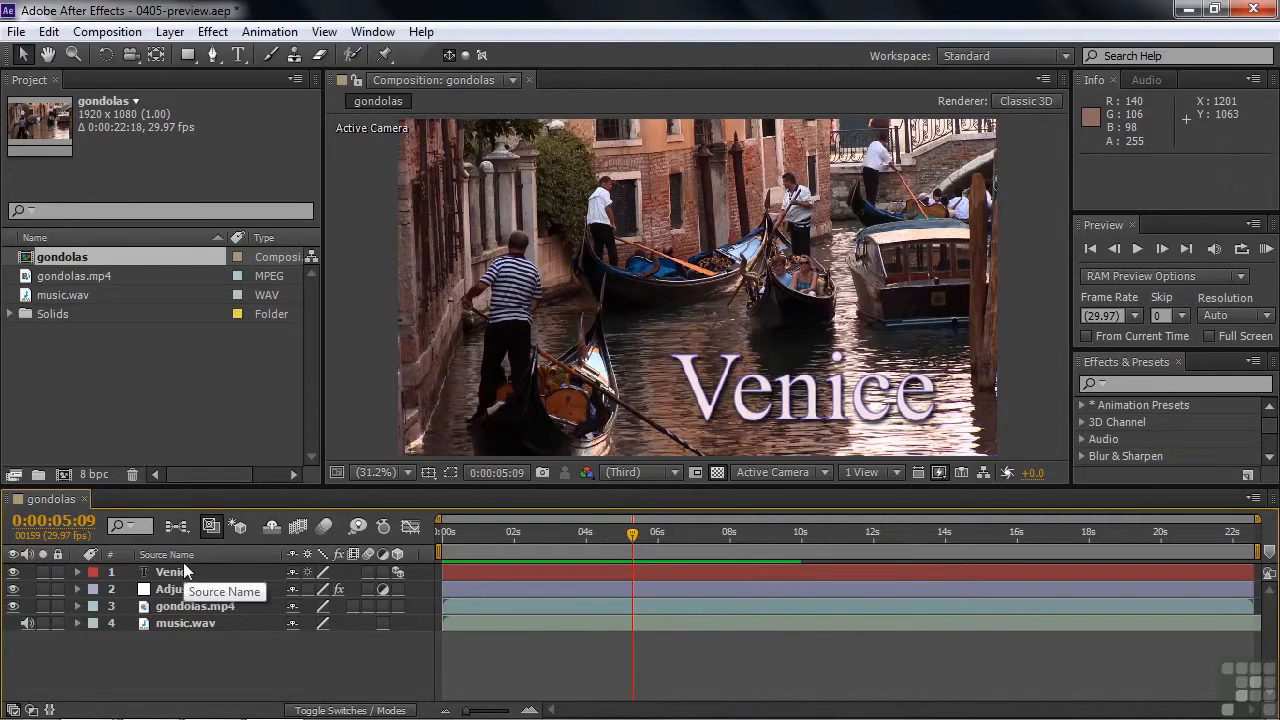
pyautogui.press('u')
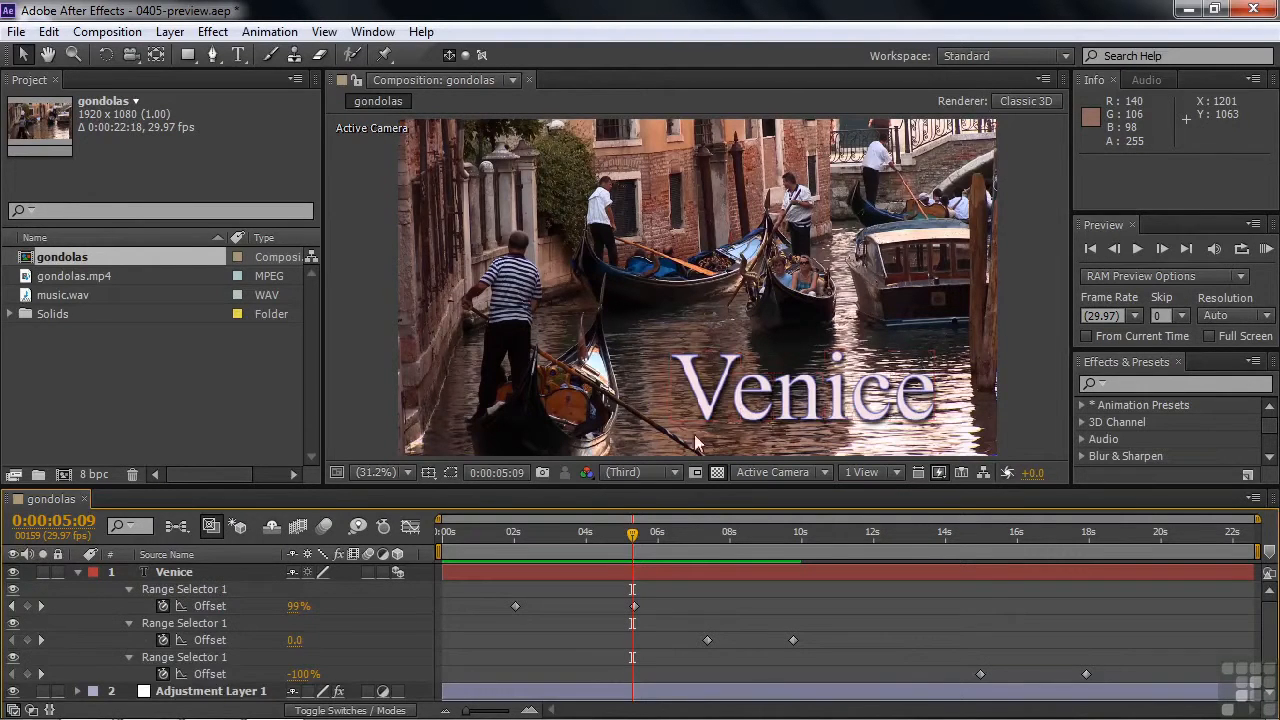
pyautogui.moveTo(635, 606); pyautogui.dragTo(640, 626)
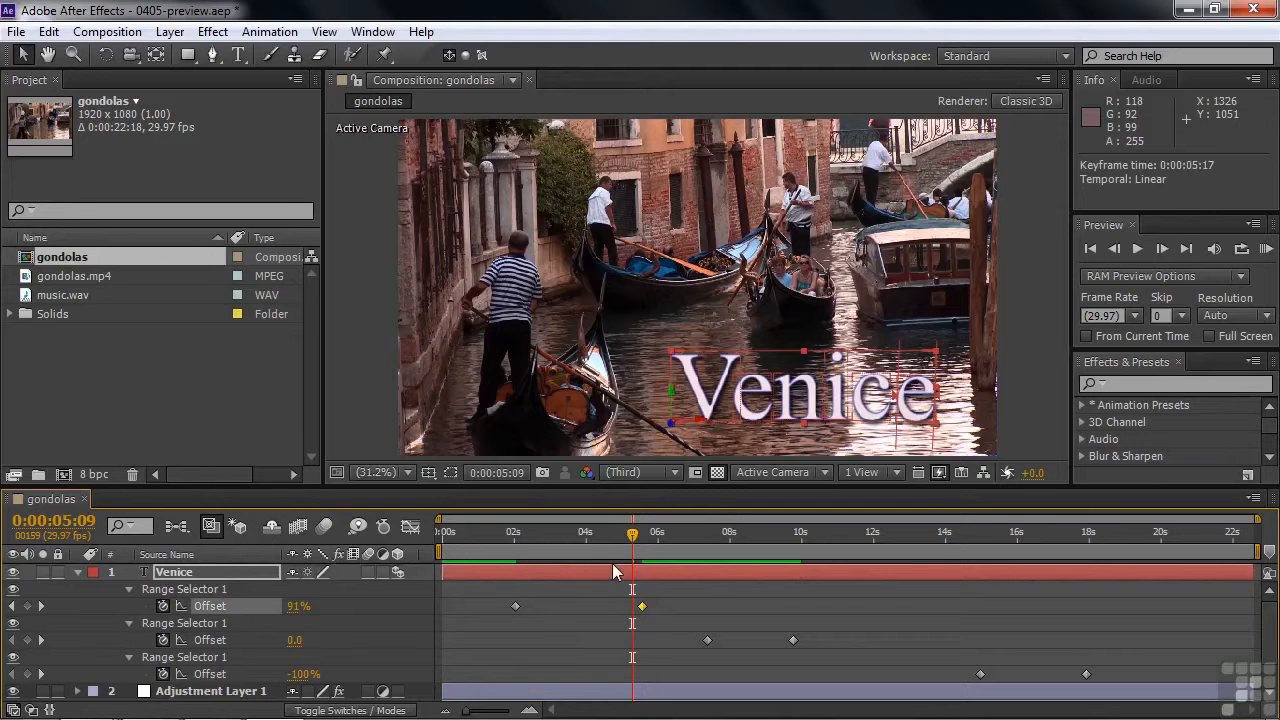
pyautogui.moveTo(643, 607)
pyautogui.click(75, 573)
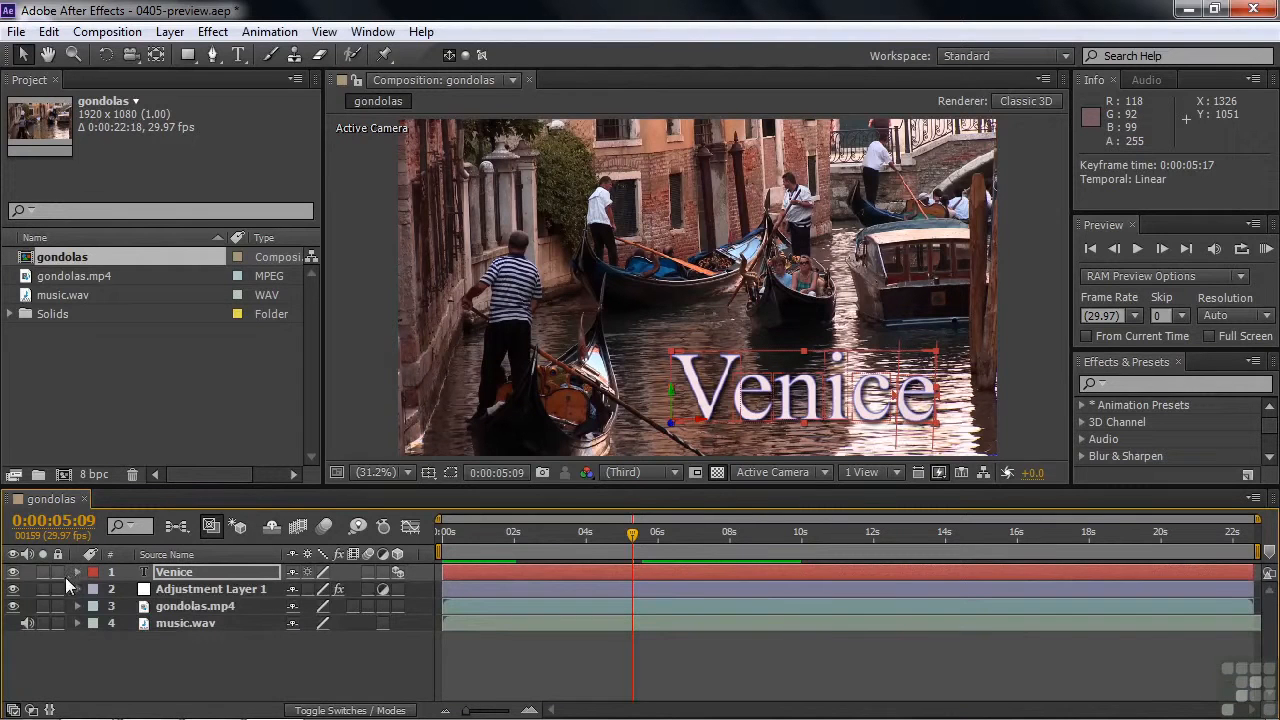
# - Hide and reshow the Venice and Adjustment Layer 1 layers to compare their cached frames, and run a RAM preview with both visible
pyautogui.click(13, 572)
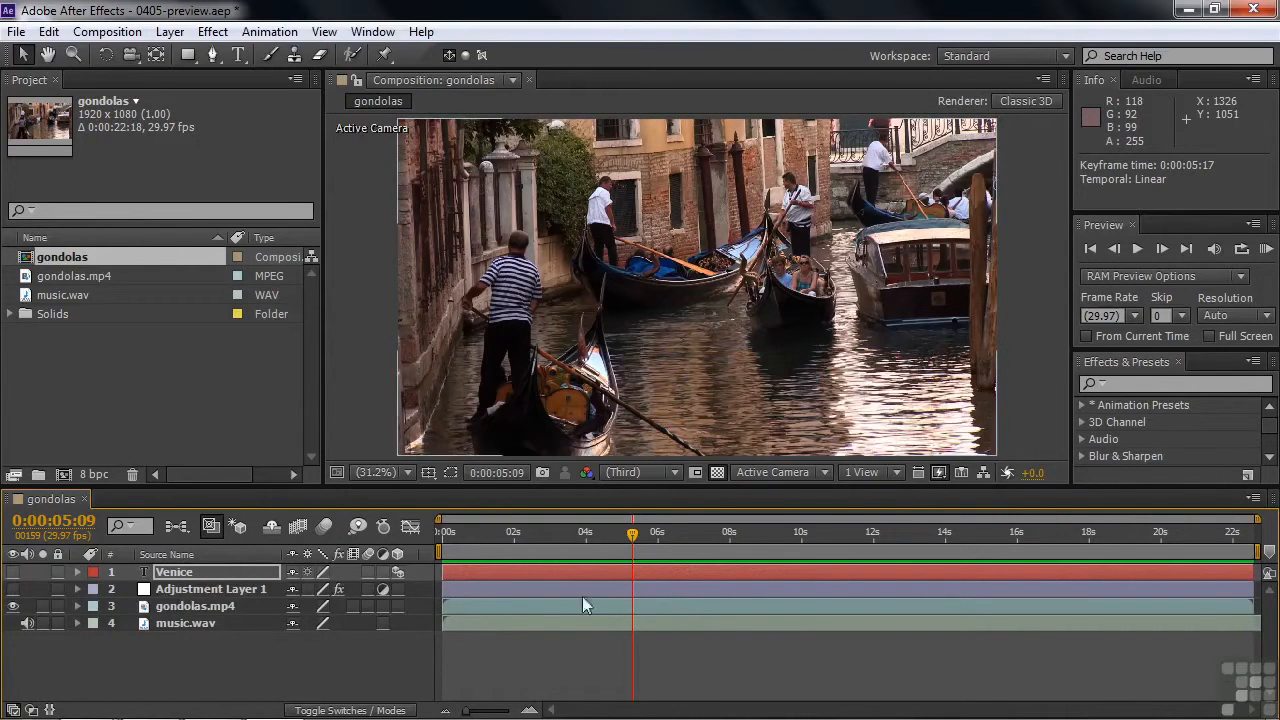
pyautogui.click(13, 573)
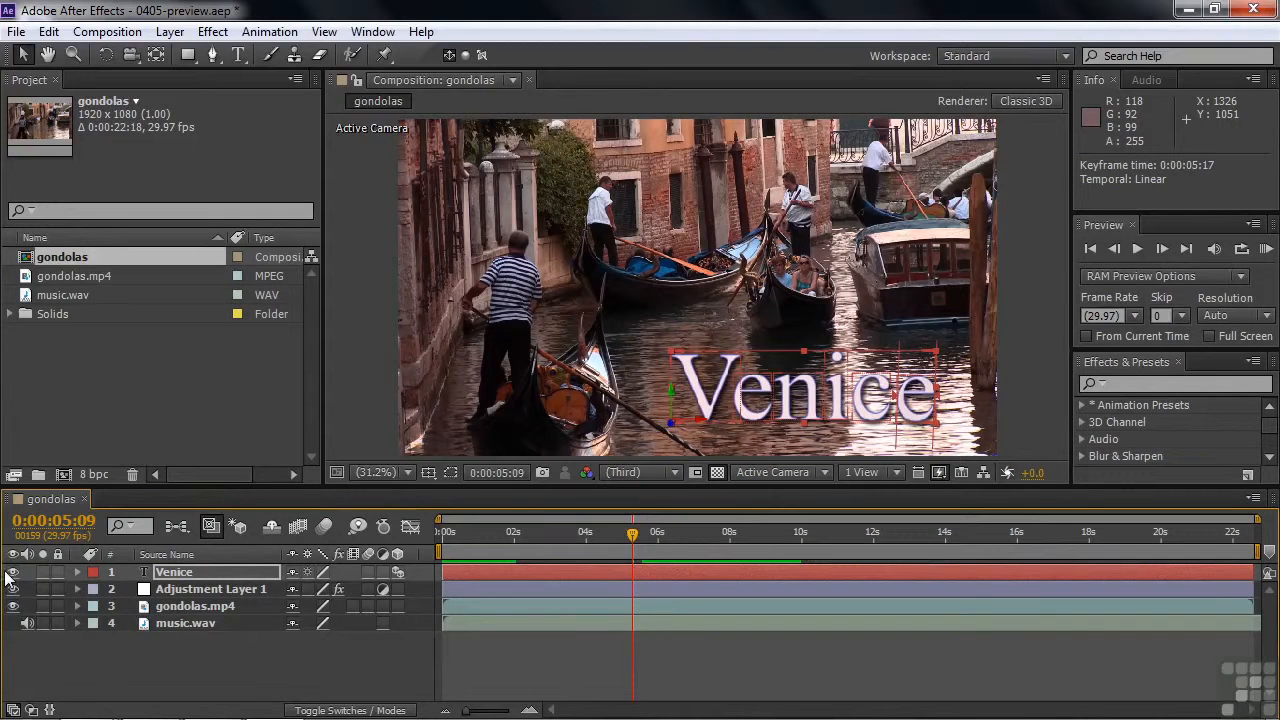
pyautogui.press('KP_0')
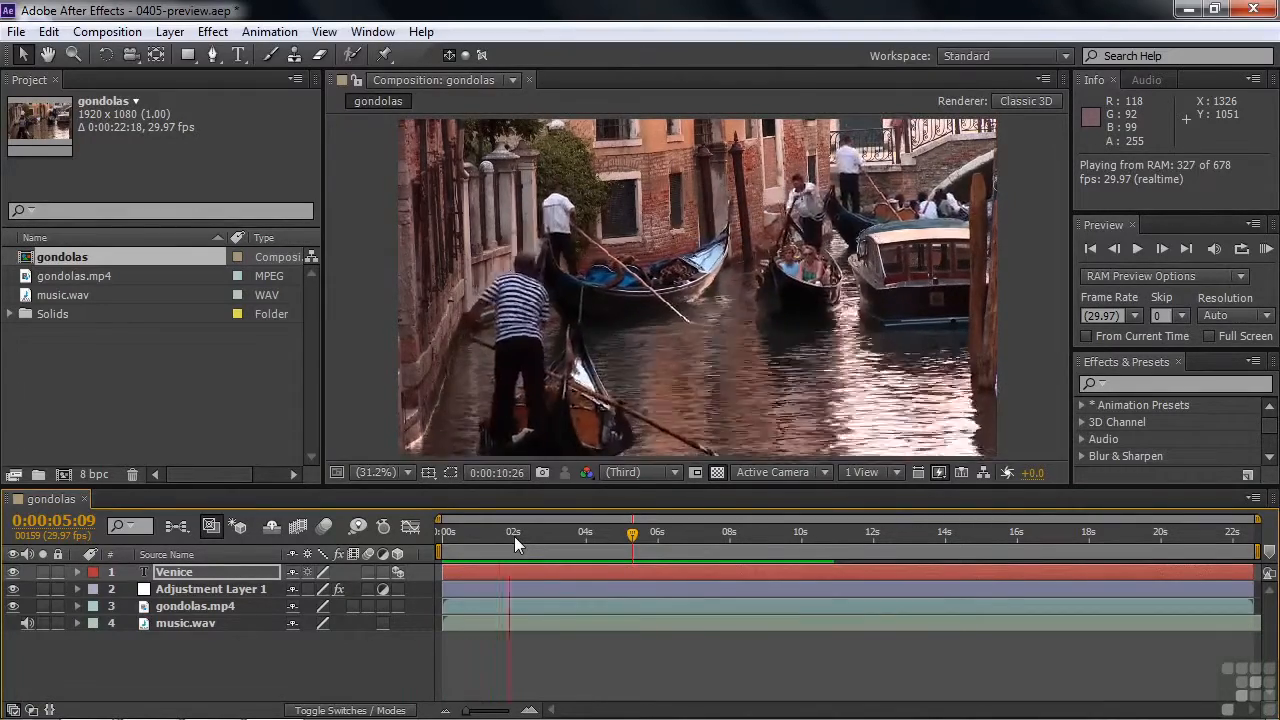
pyautogui.press('space')
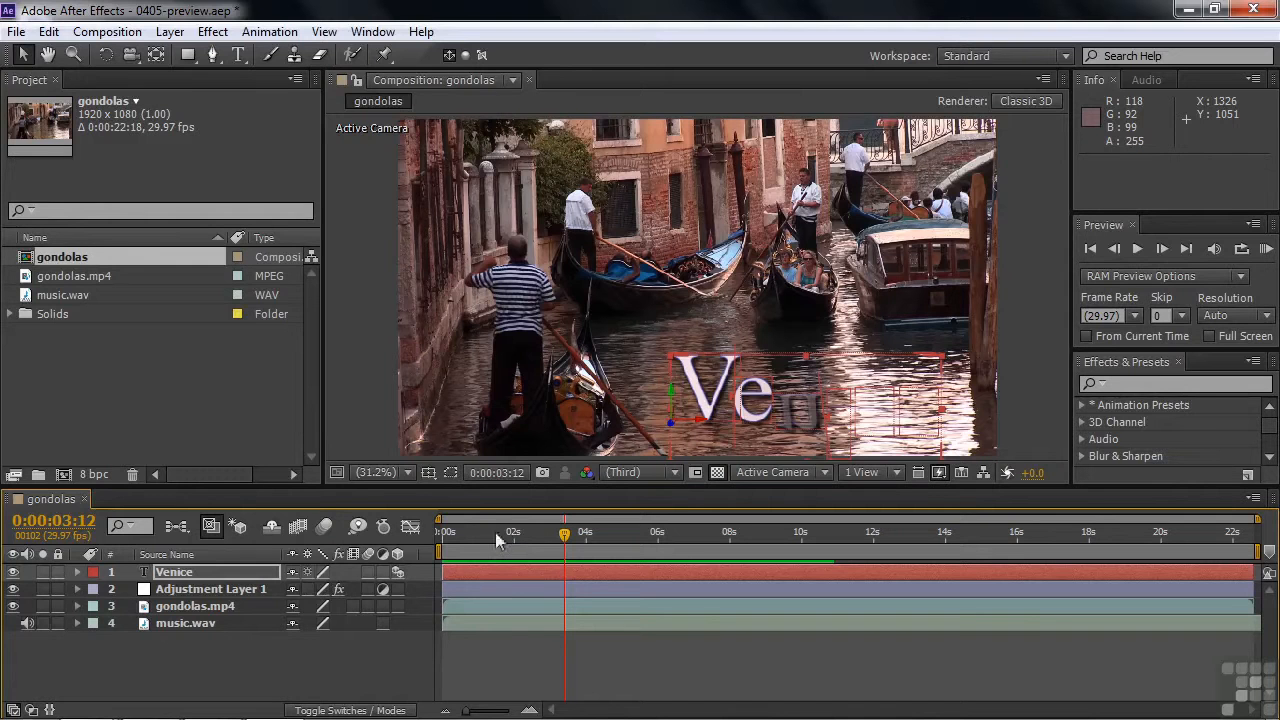
# - Purge the image cache memory
pyautogui.click(48, 34)
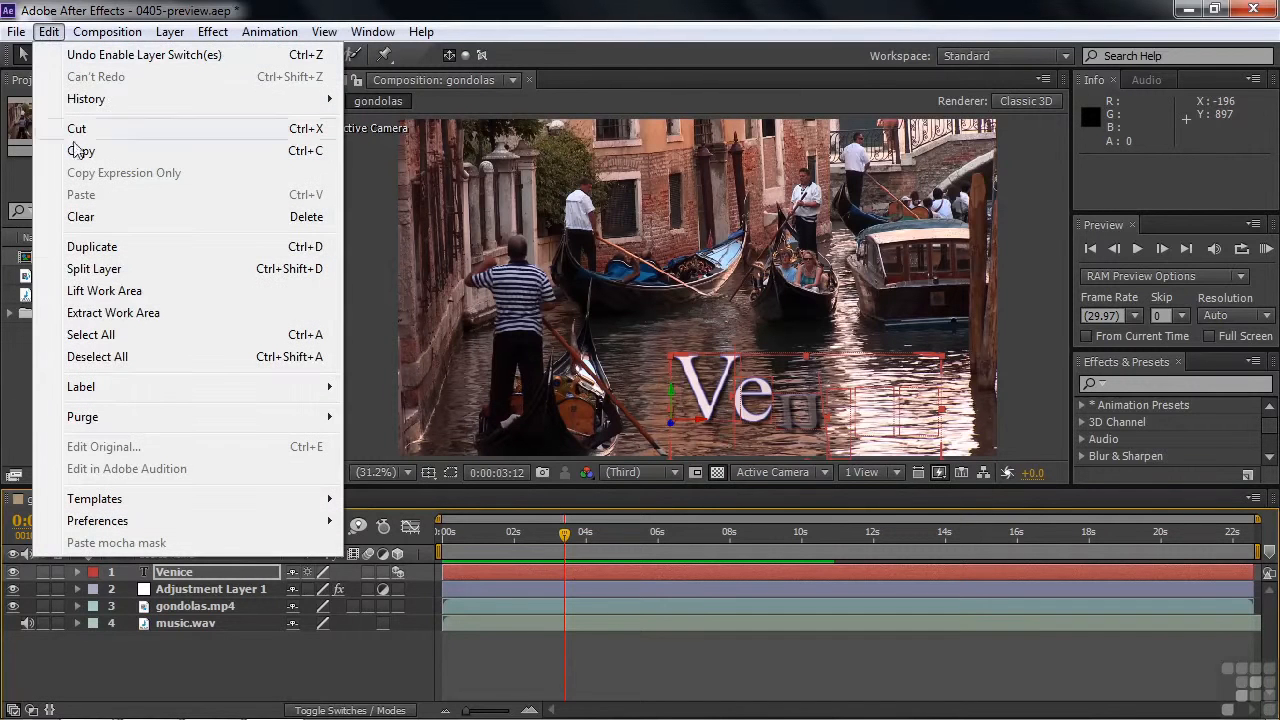
pyautogui.moveTo(103, 417)
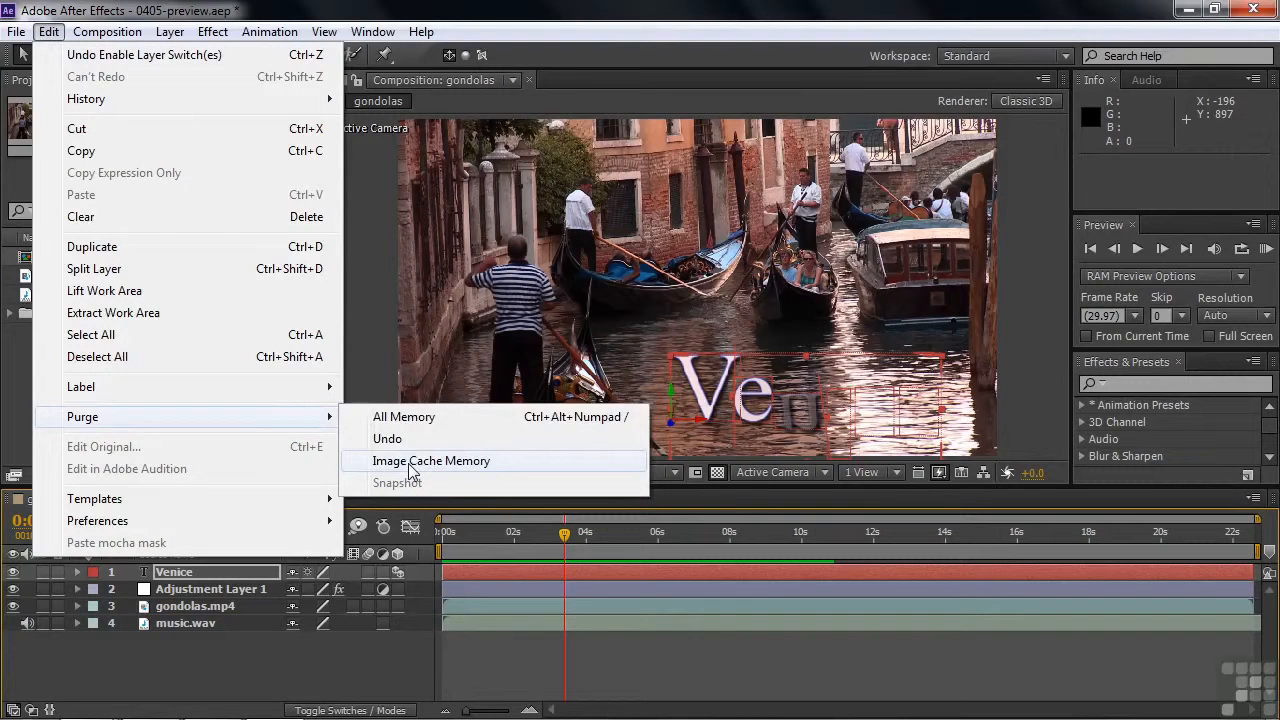
pyautogui.click(409, 464)
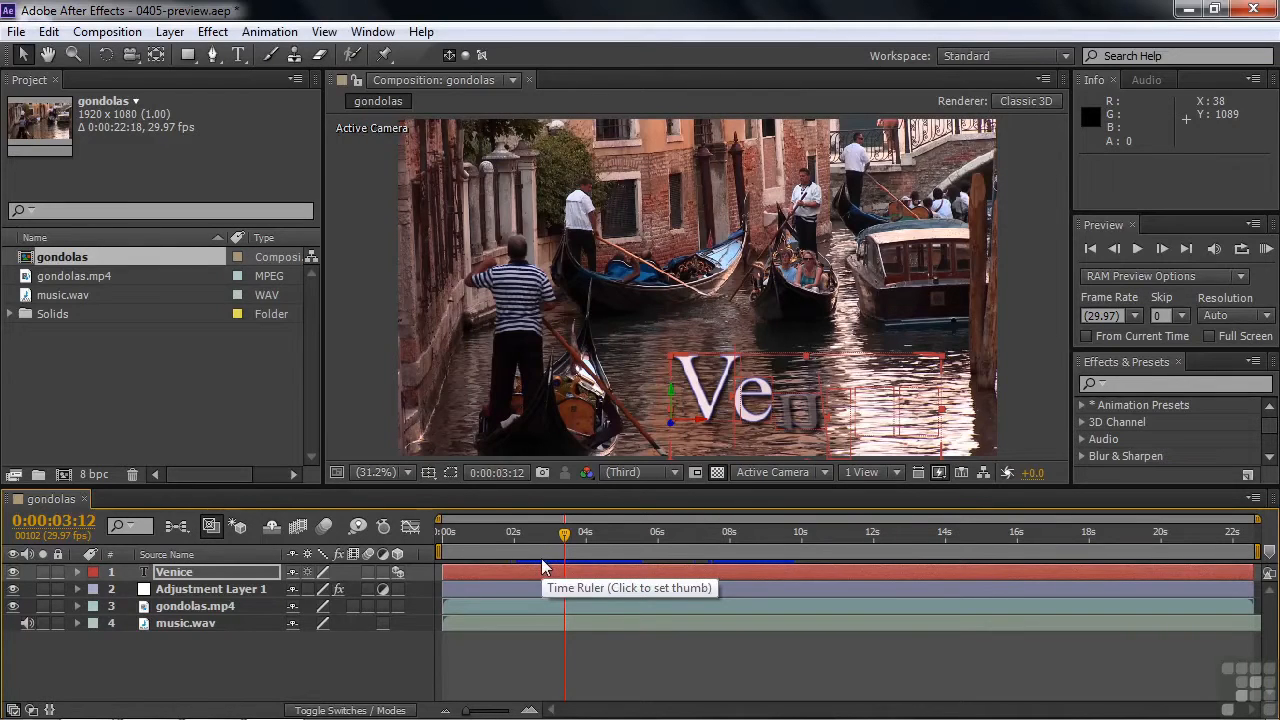
# - Run a standard preview through the disk-cached title frames and set the current time to 0:00:08:17
pyautogui.moveTo(563, 535); pyautogui.dragTo(526, 562)
pyautogui.press('space')
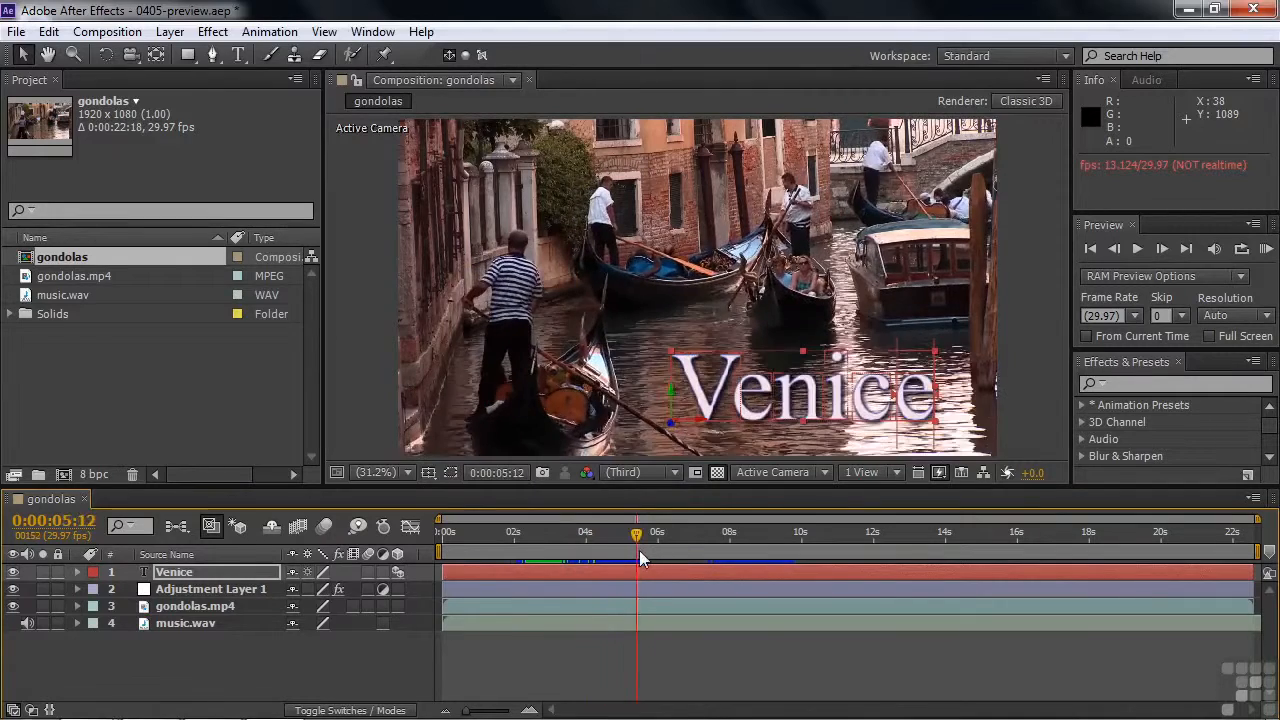
pyautogui.moveTo(639, 550); pyautogui.dragTo(752, 565)
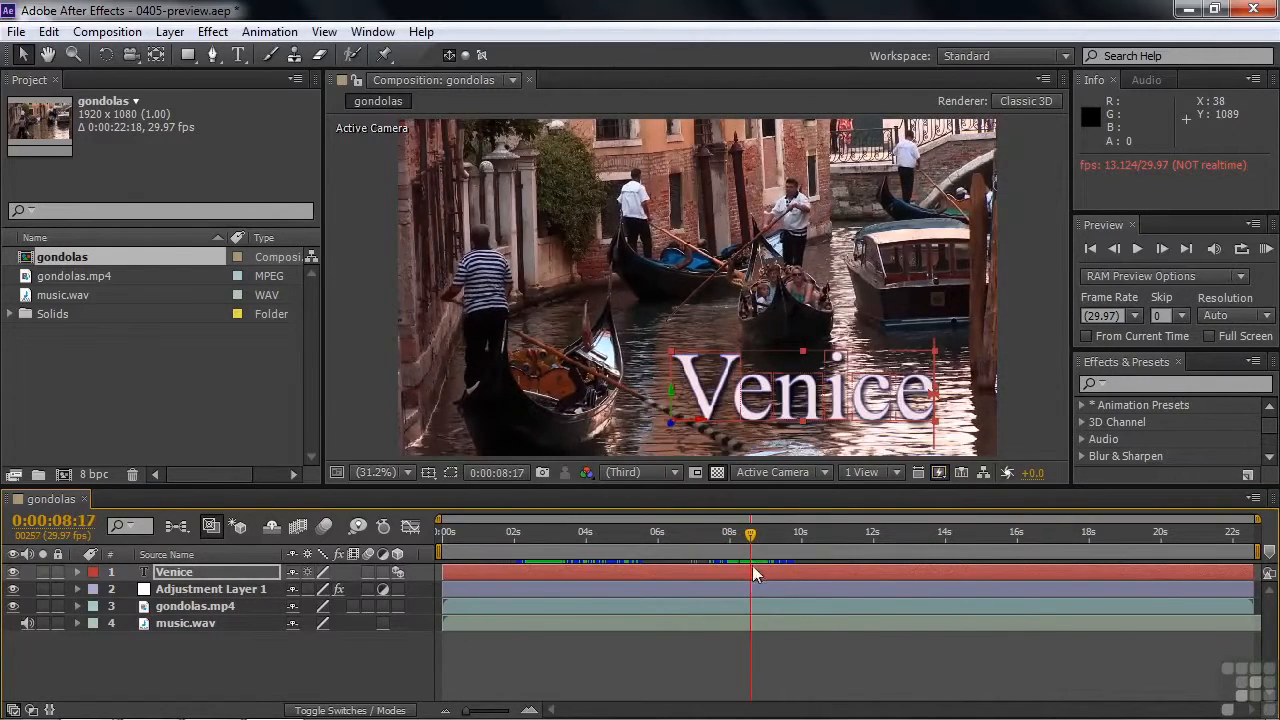
# - Compare the cached frames with the Venice and Adjustment Layer 1 layers hidden and shown, moving the current time to 0:00:04:19
pyautogui.click(6, 572)
pyautogui.click(12, 572)
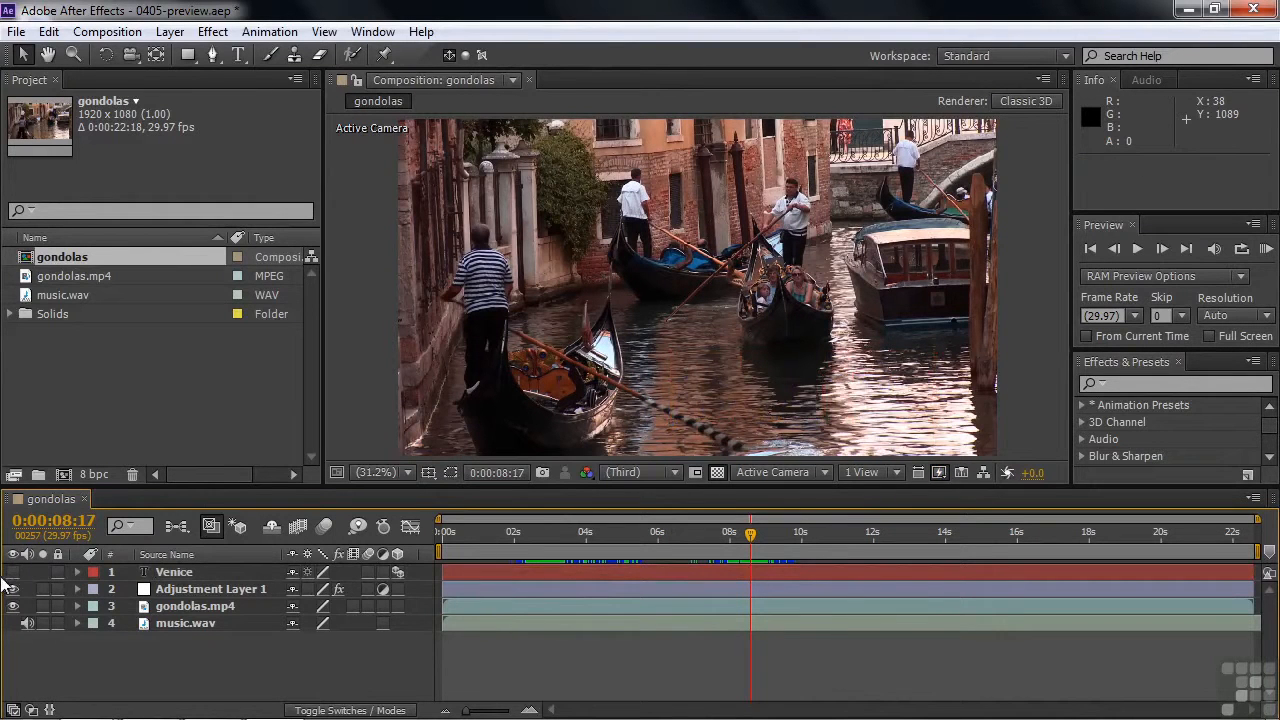
pyautogui.click(384, 589)
pyautogui.moveTo(750, 540); pyautogui.dragTo(714, 545)
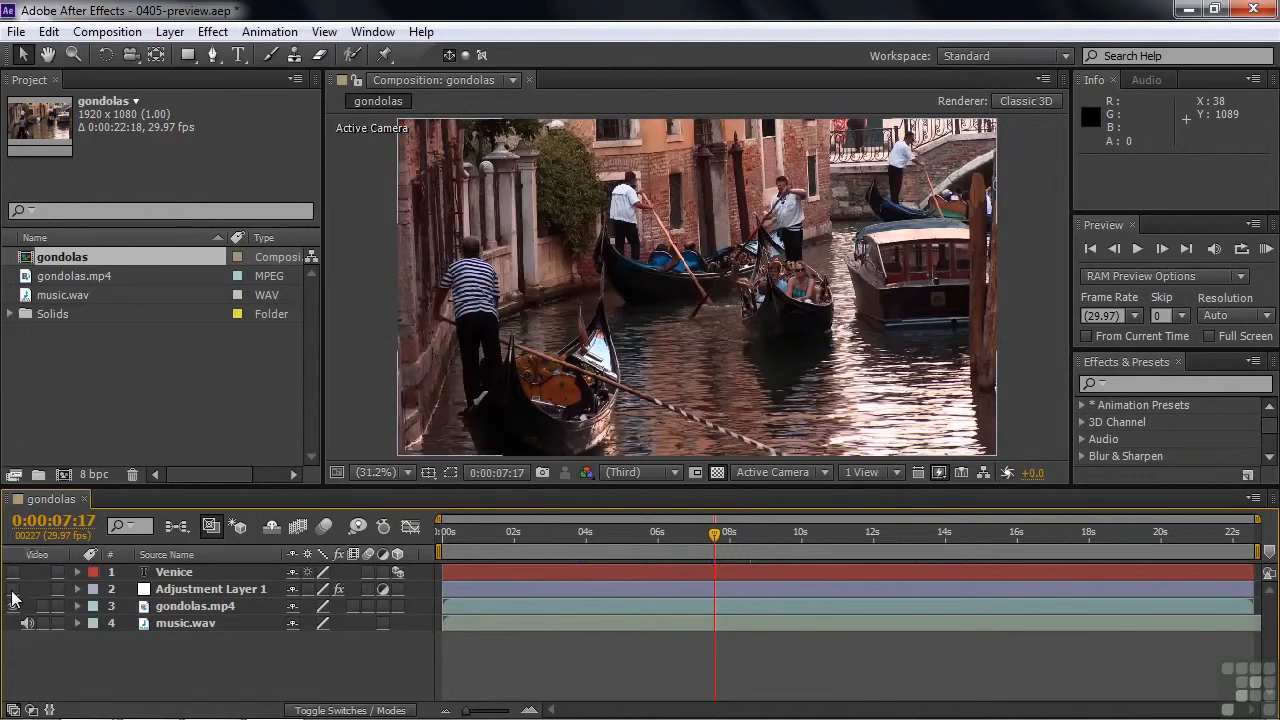
pyautogui.moveTo(720, 537); pyautogui.dragTo(623, 551)
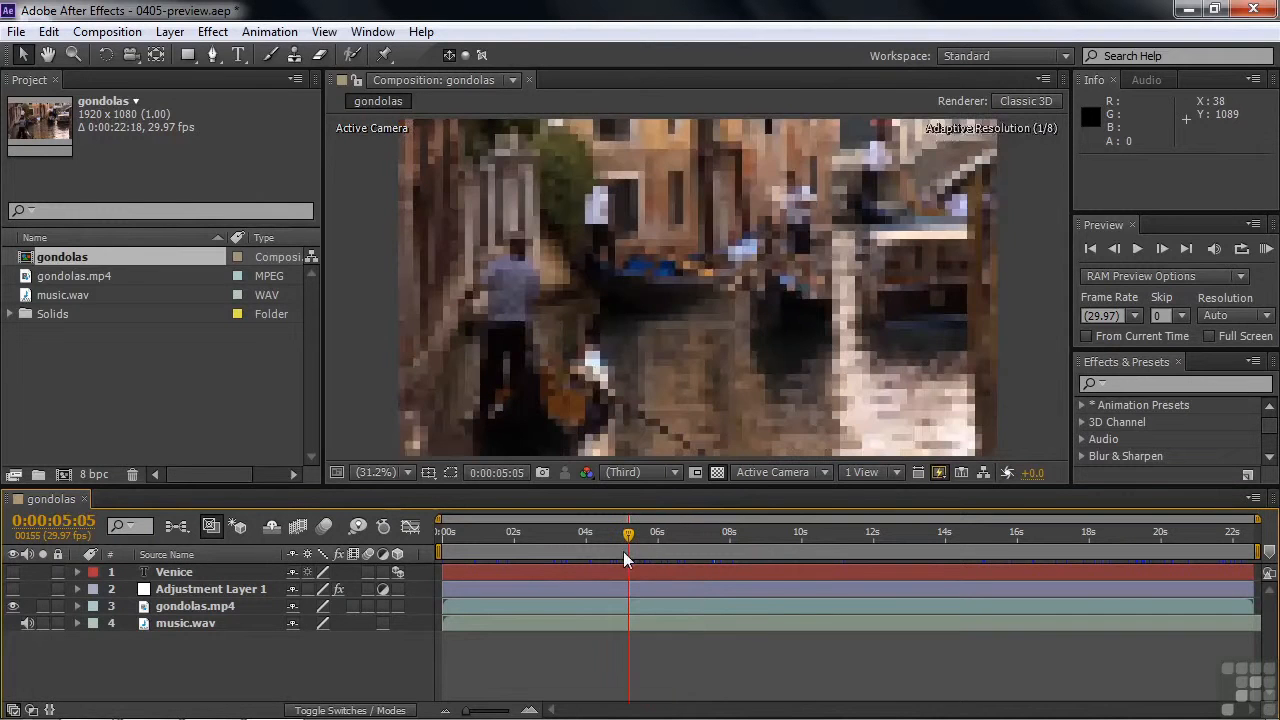
pyautogui.moveTo(13, 589); pyautogui.dragTo(13, 571)
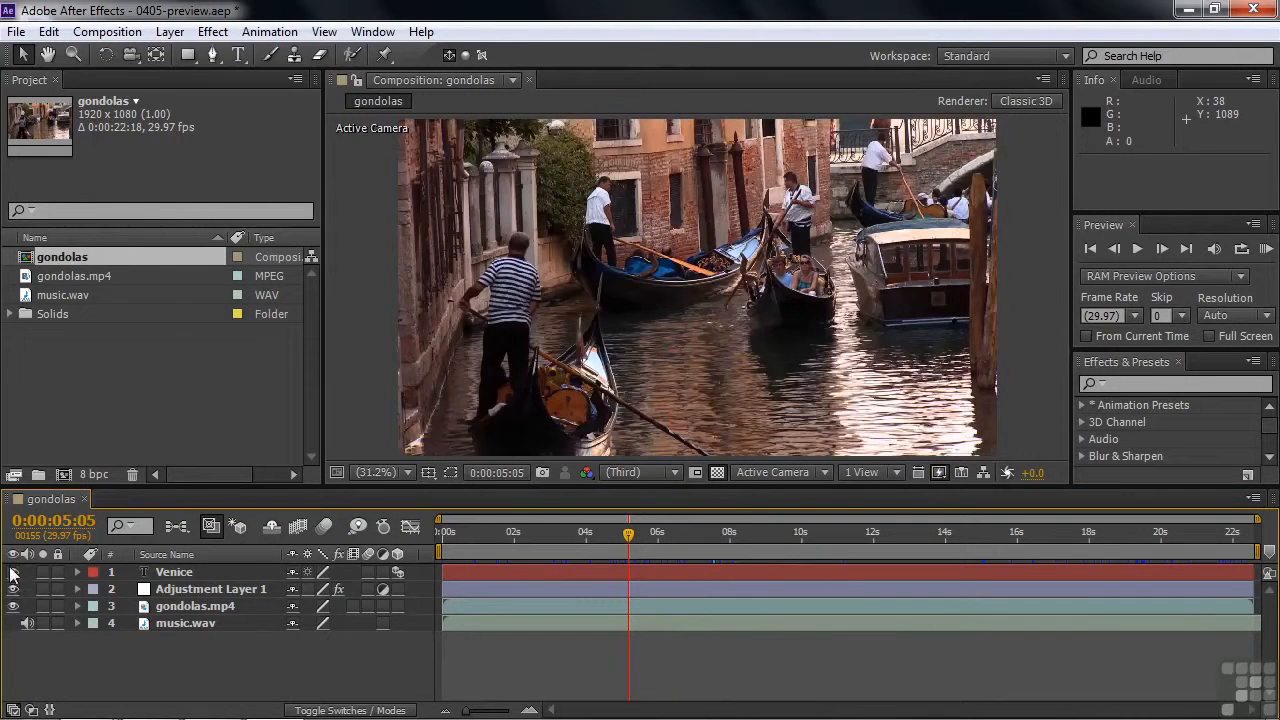
pyautogui.moveTo(629, 537); pyautogui.dragTo(611, 549)
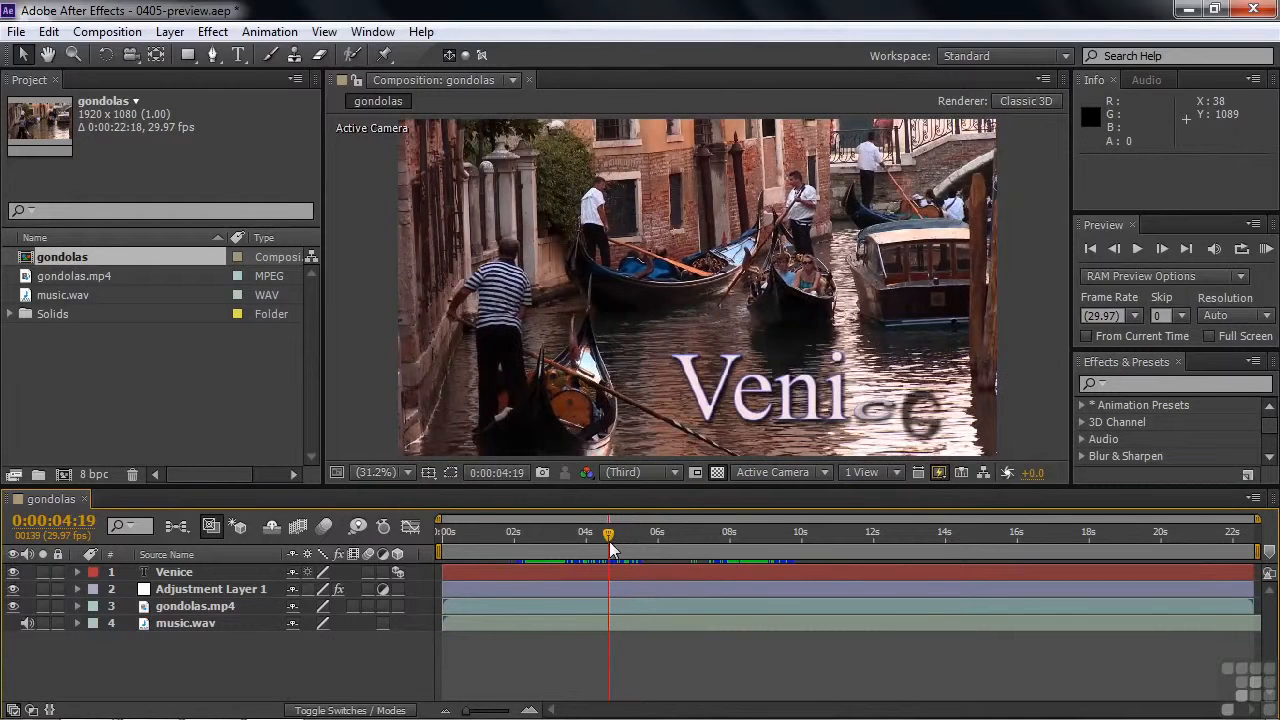
# - Save the project on the Desktop as 0405-persistent.aep
pyautogui.click(15, 32)
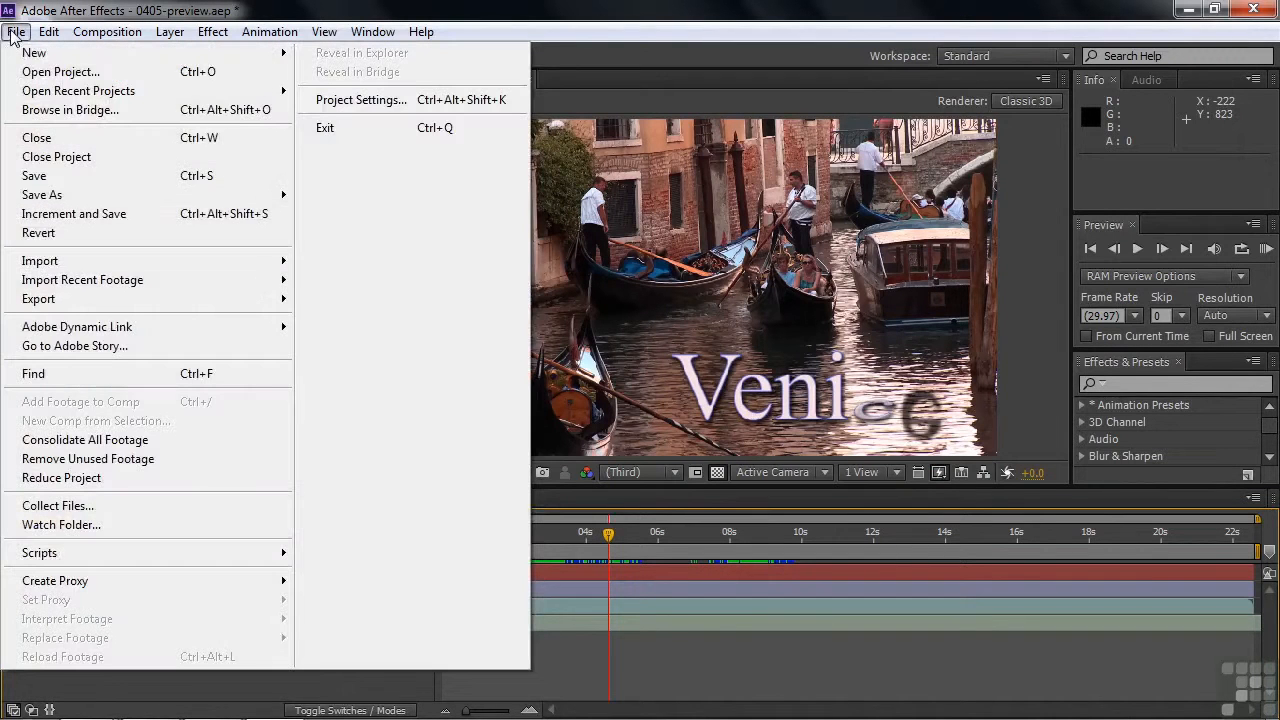
pyautogui.moveTo(250, 197)
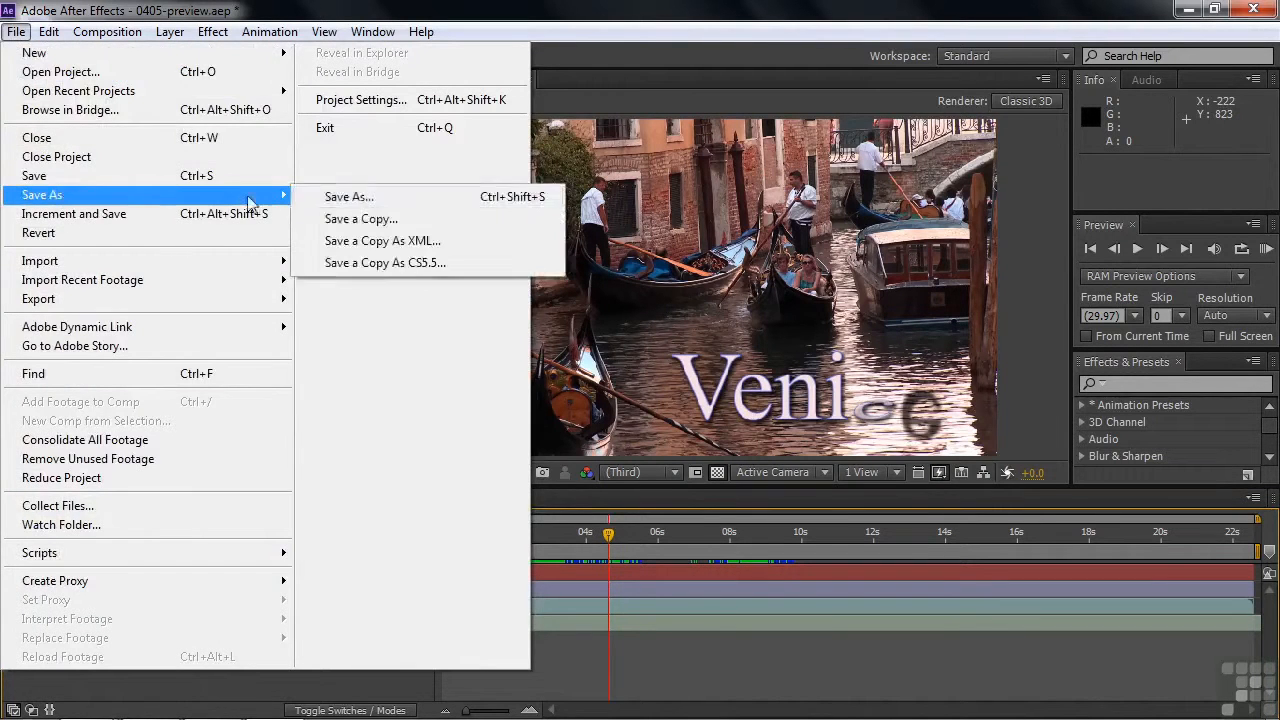
pyautogui.click(367, 205)
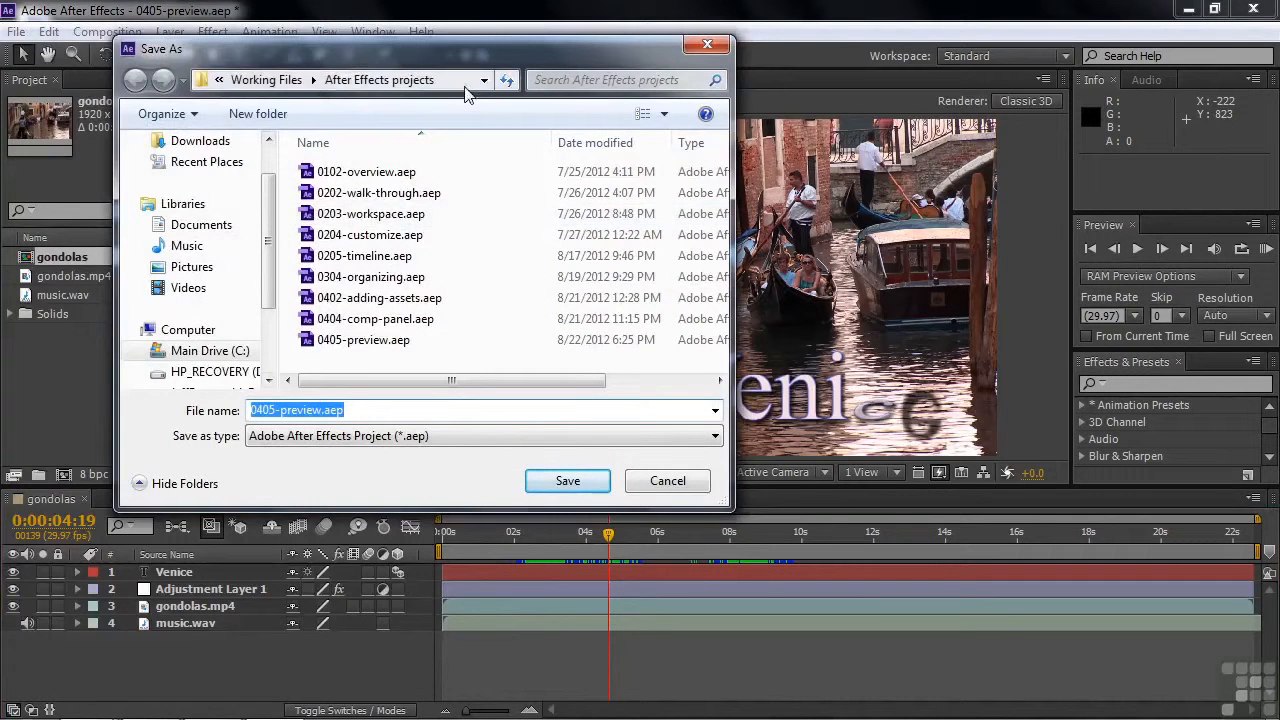
pyautogui.scroll(2, 255, 215)
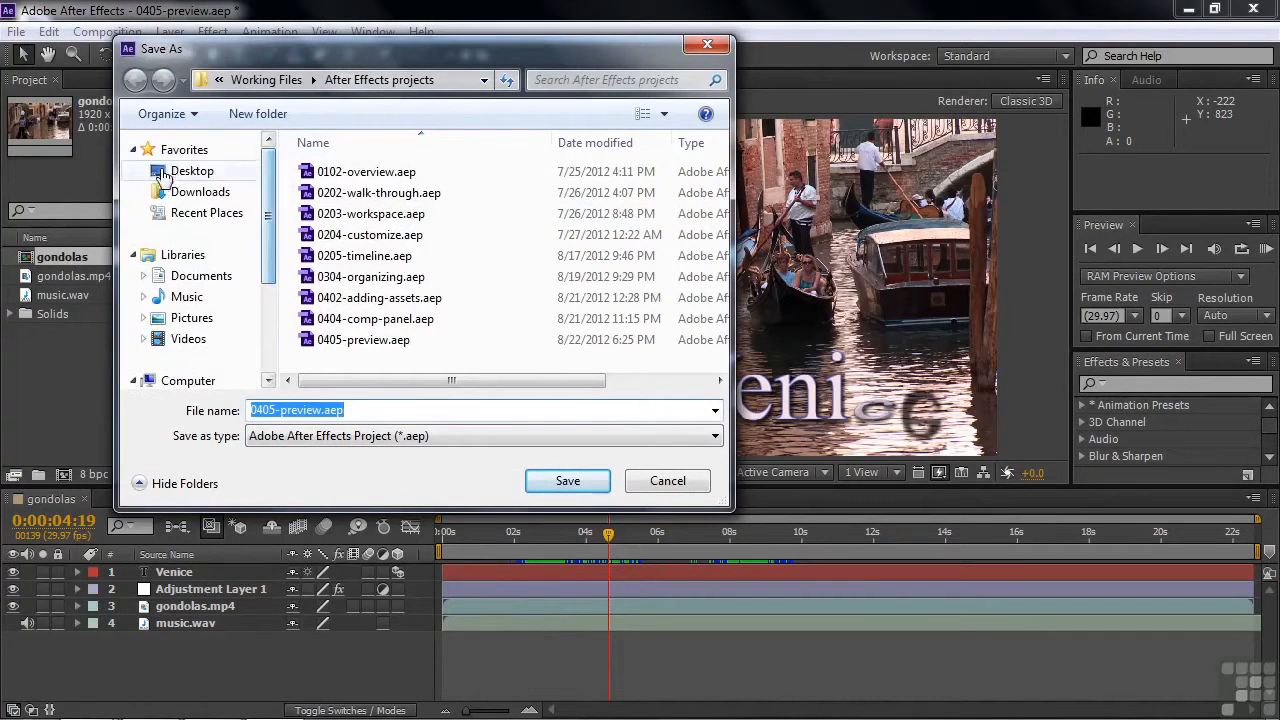
pyautogui.click(163, 173)
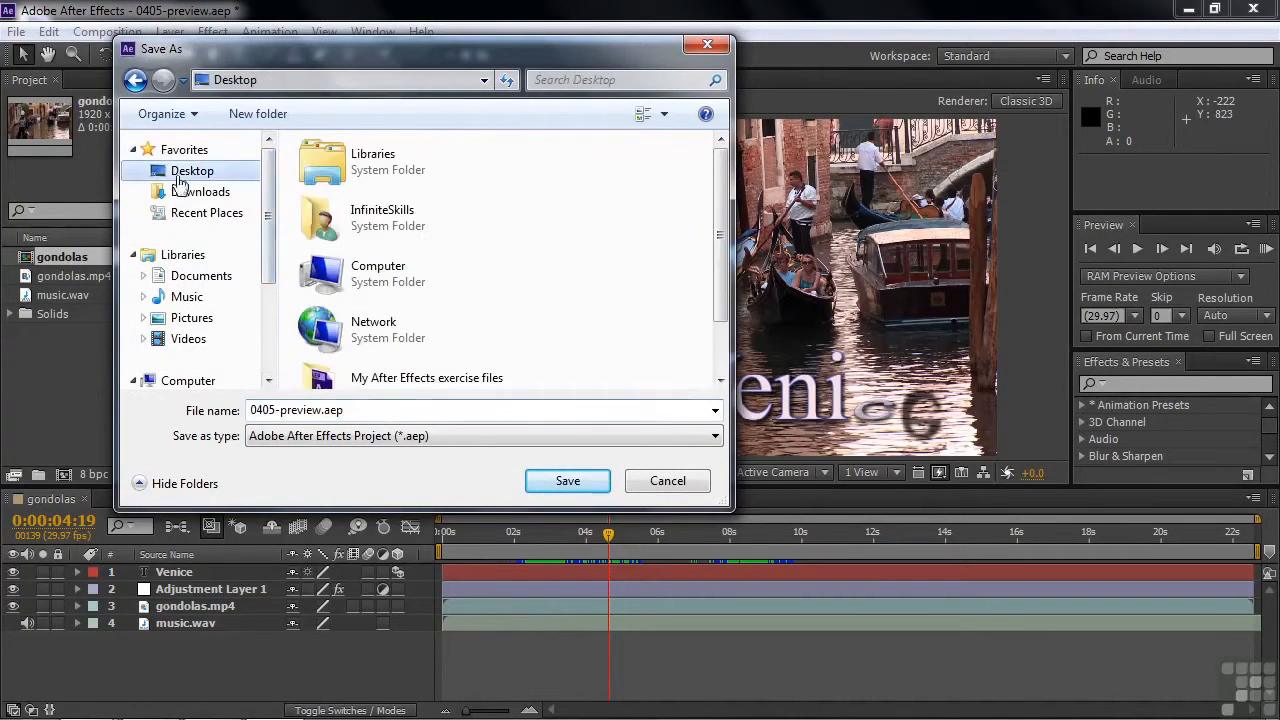
pyautogui.click(405, 384)
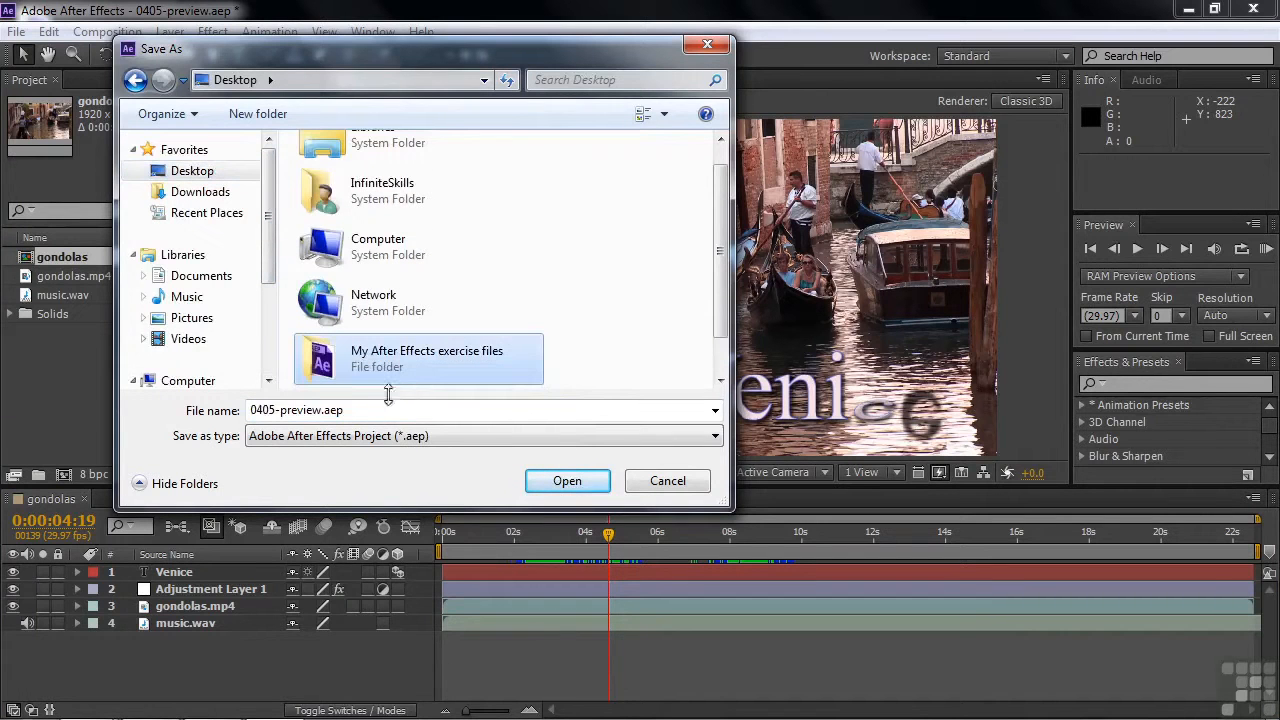
pyautogui.click(280, 412)
pyautogui.moveTo(280, 412); pyautogui.dragTo(328, 413)
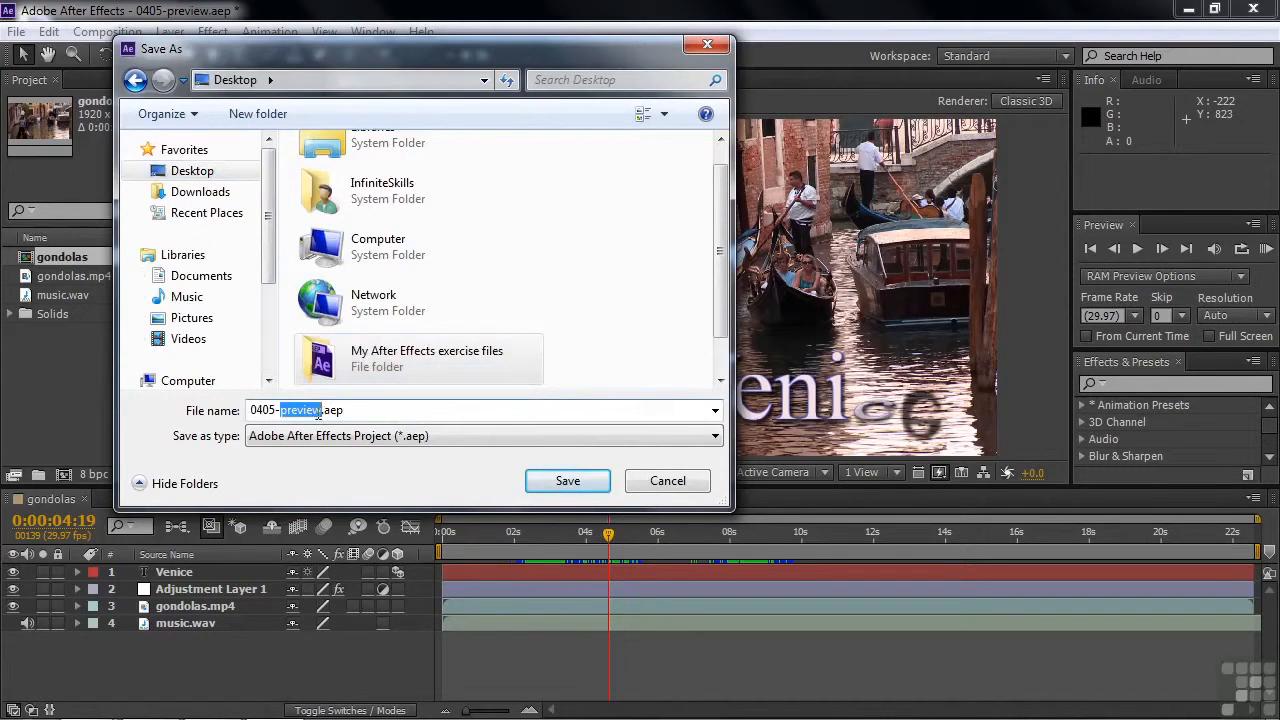
pyautogui.write('persistent')
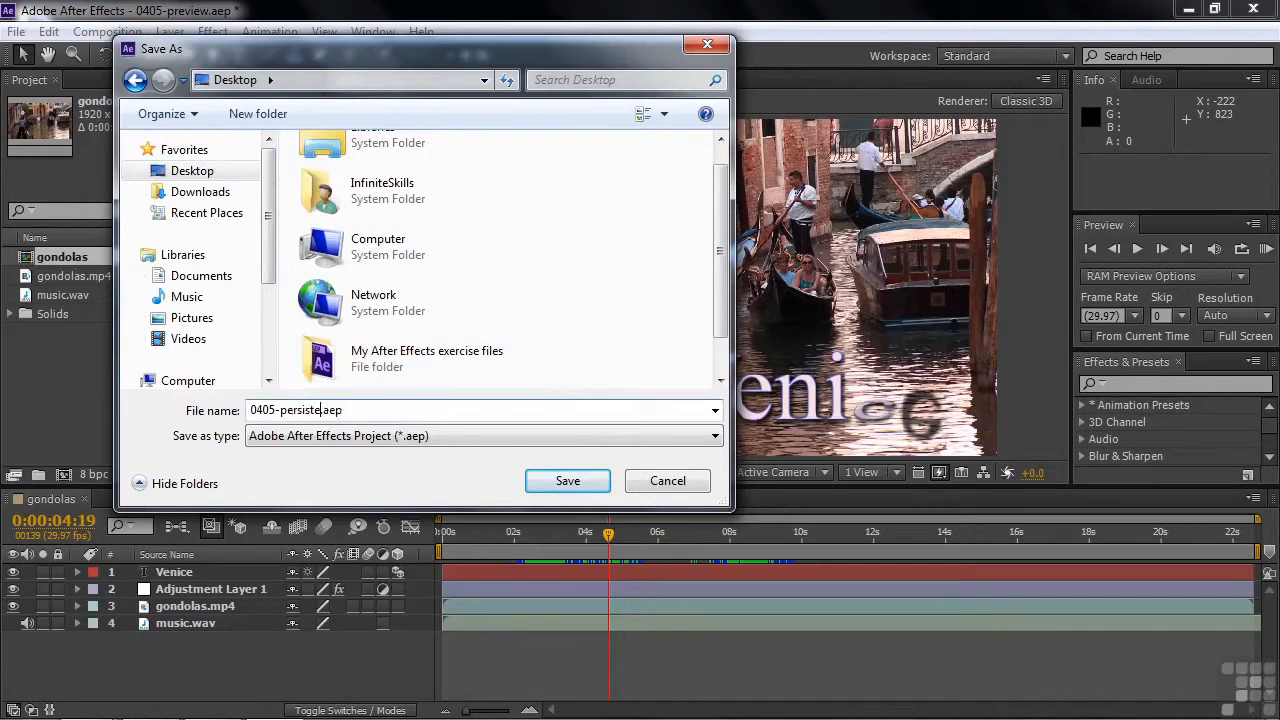
pyautogui.click(567, 480)
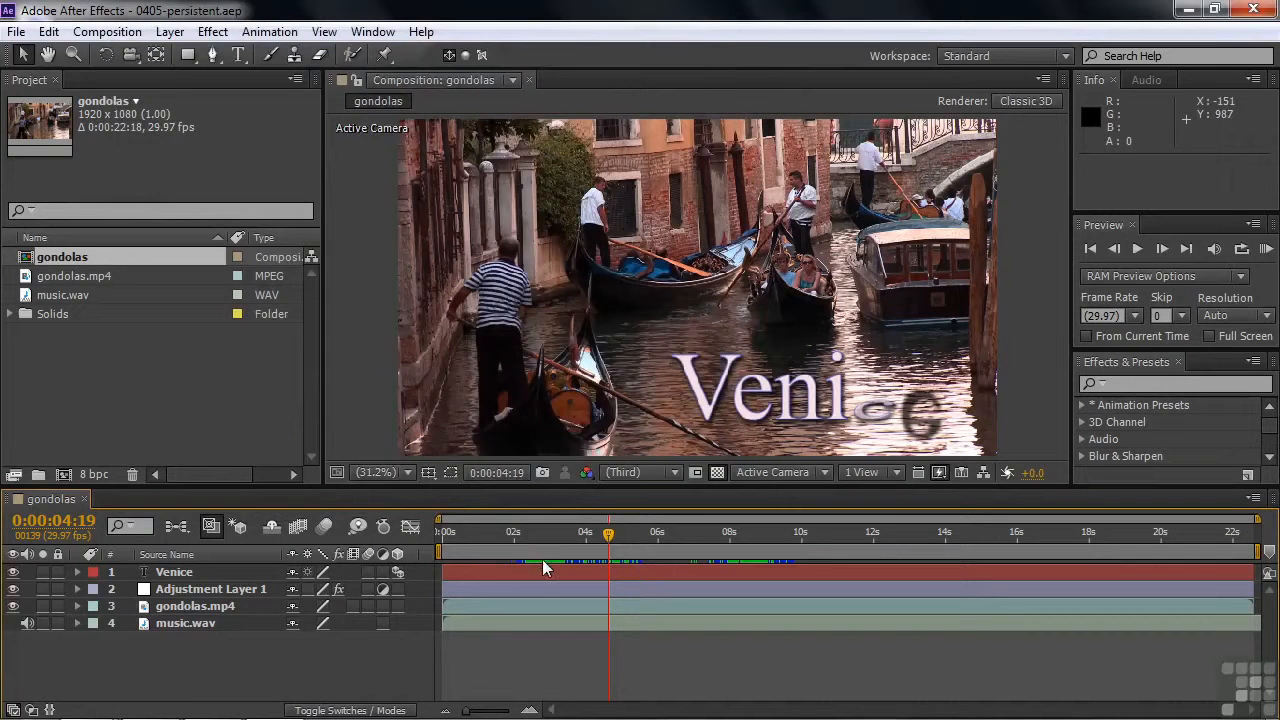
# - Purge all memory
pyautogui.click(49, 32)
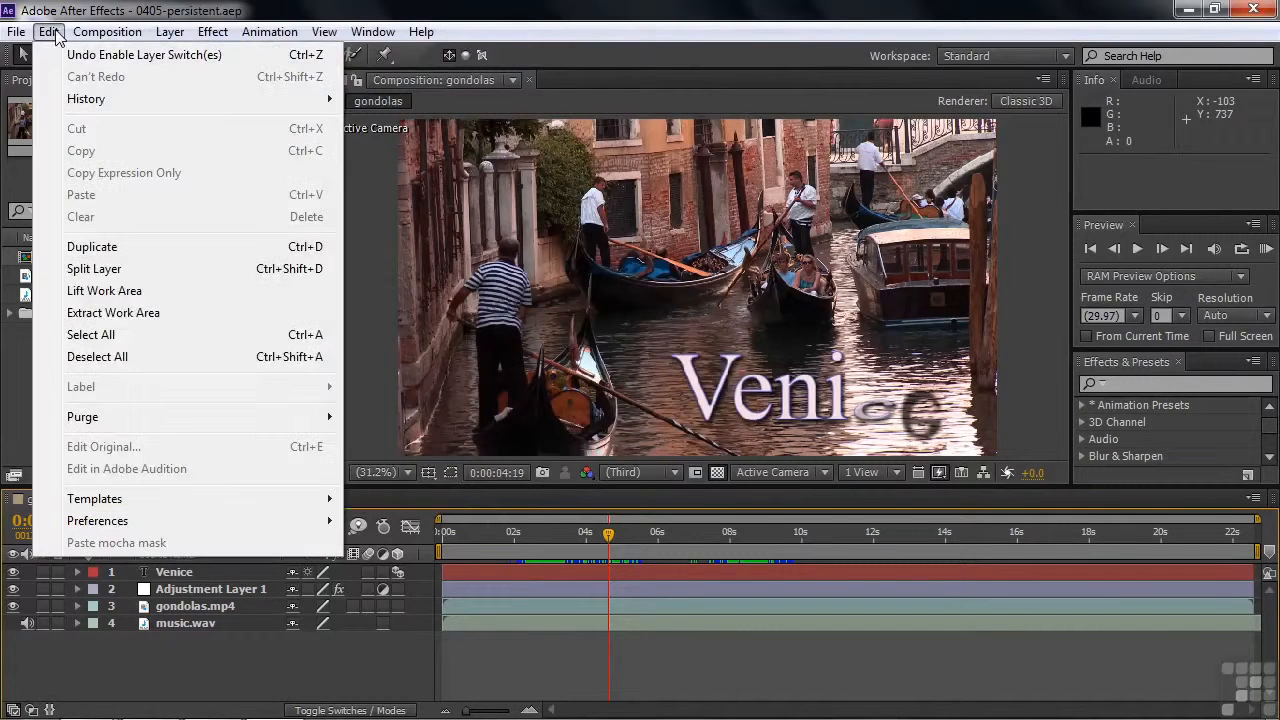
pyautogui.moveTo(120, 418)
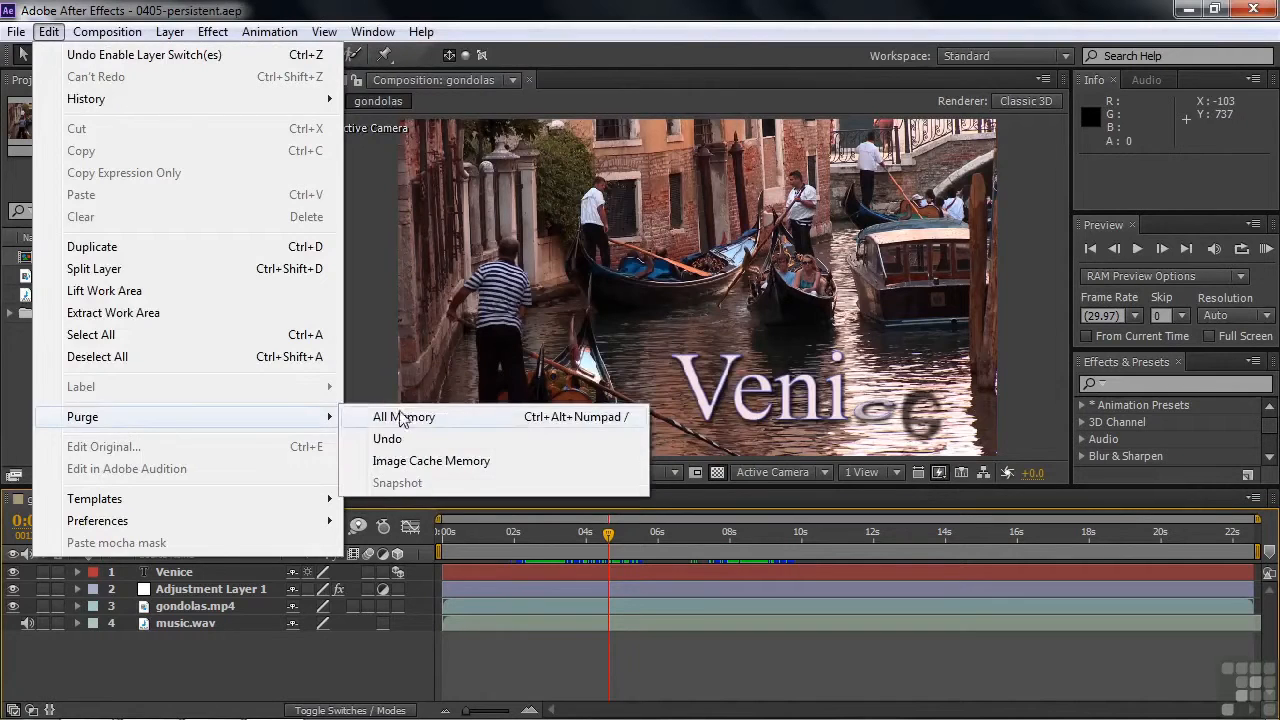
pyautogui.click(401, 420)
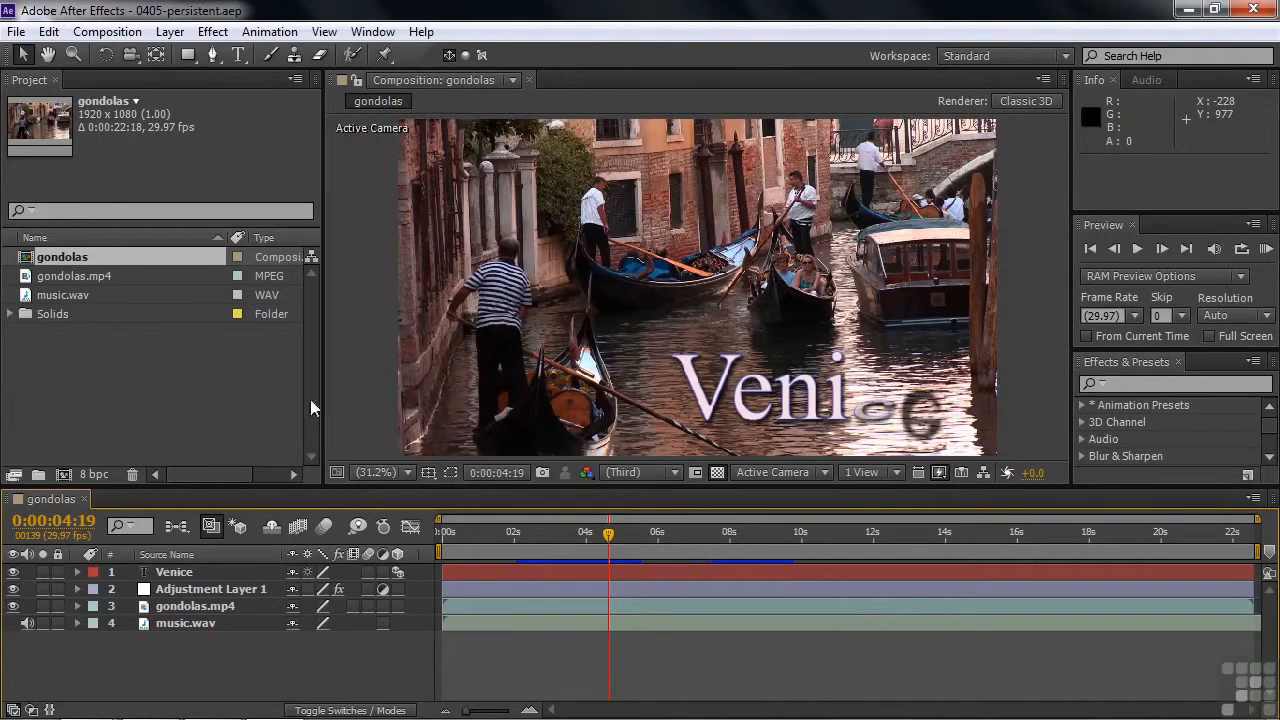
# - Close After Effects and reopen 0405-persistent.aep from the My After Effects exercise files folder, setting the current time to 0:00:02:22
pyautogui.click(1253, 9)
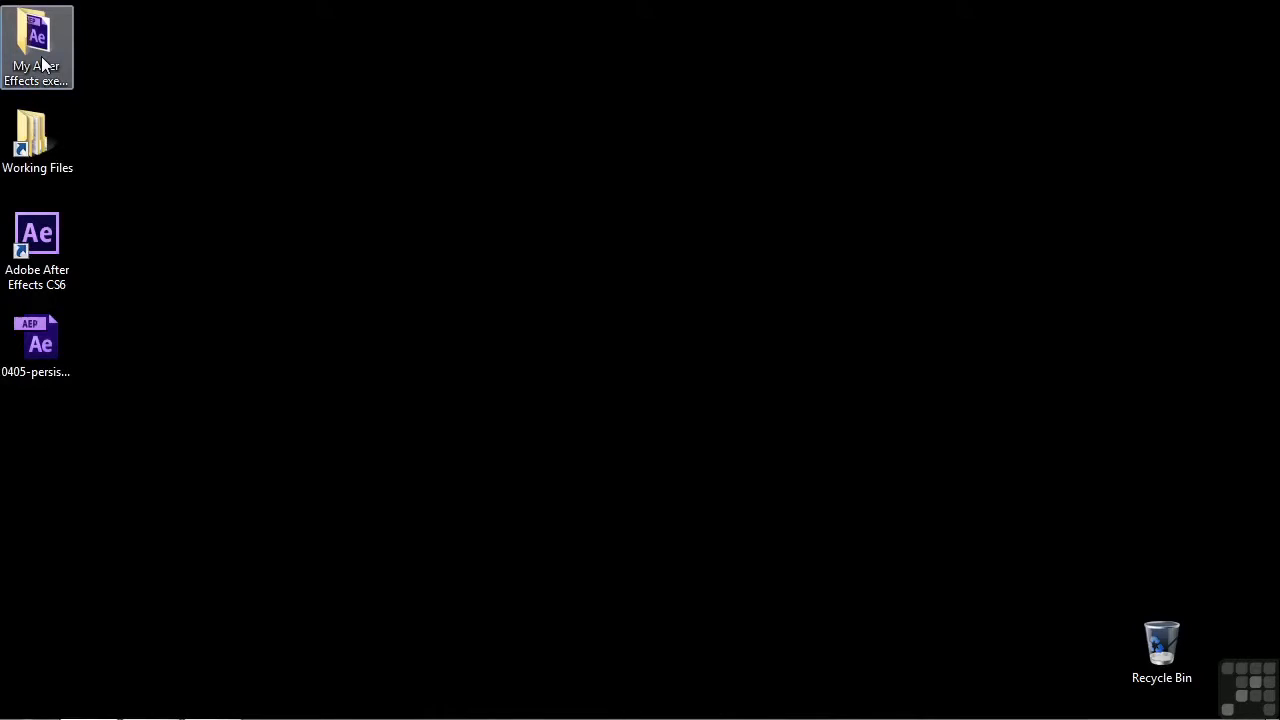
pyautogui.doubleClick(42, 64)
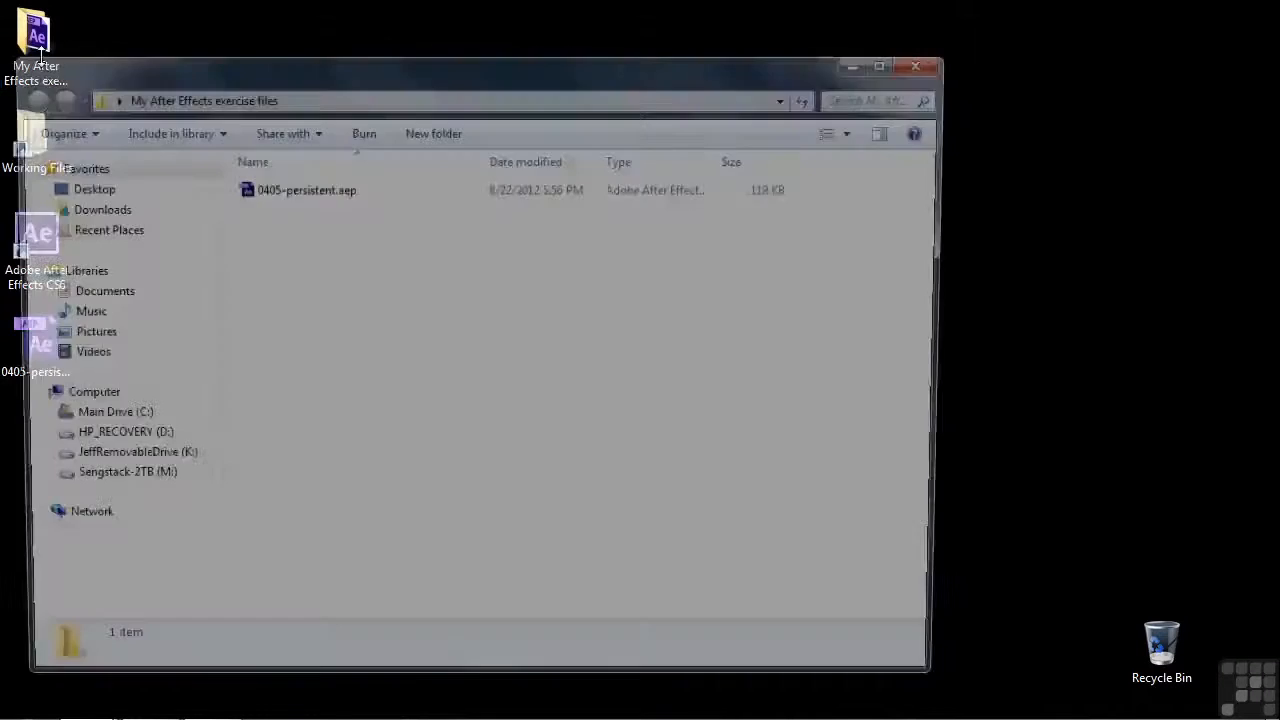
pyautogui.doubleClick(248, 190)
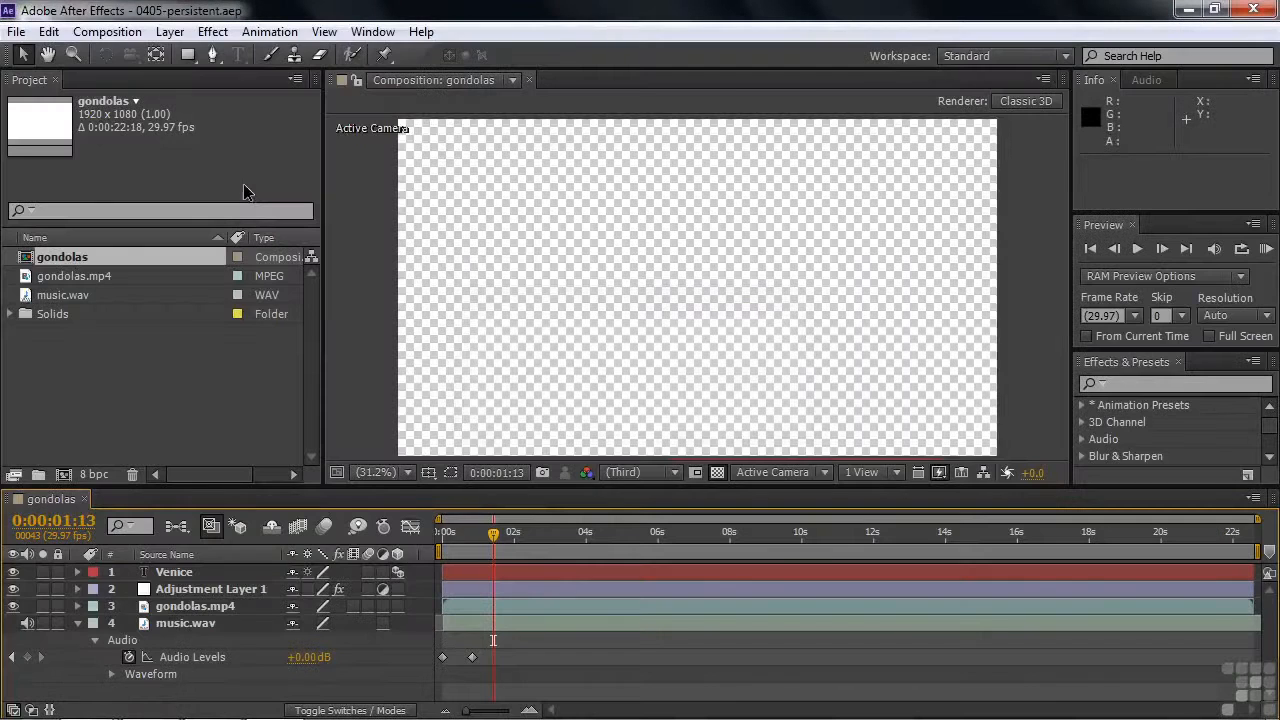
pyautogui.click(540, 540)
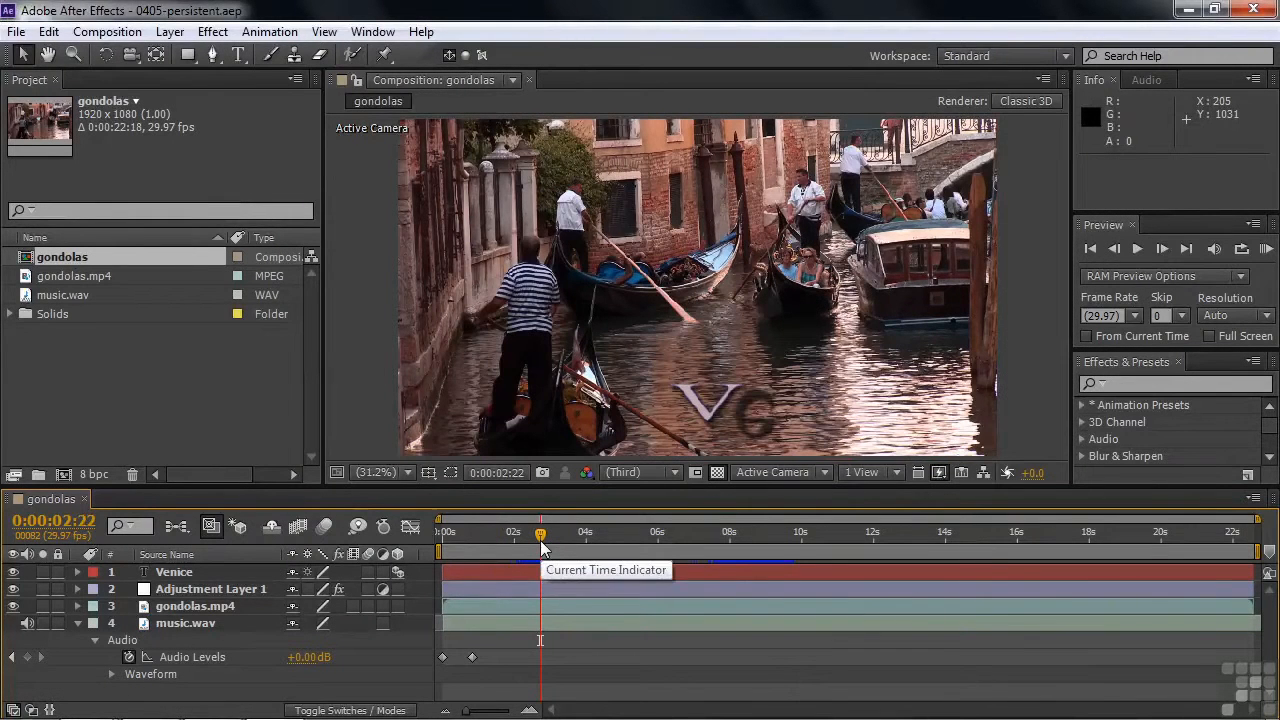
# - Review the disk cache and conformed media cache settings in the Media & Disk Cache preferences
pyautogui.moveTo(539, 535)
pyautogui.mouseDown()
pyautogui.moveTo(528, 536)
pyautogui.moveTo(615, 540)
pyautogui.moveTo(530, 538)
pyautogui.moveTo(596, 535)
pyautogui.moveTo(540, 533)
pyautogui.mouseUp()
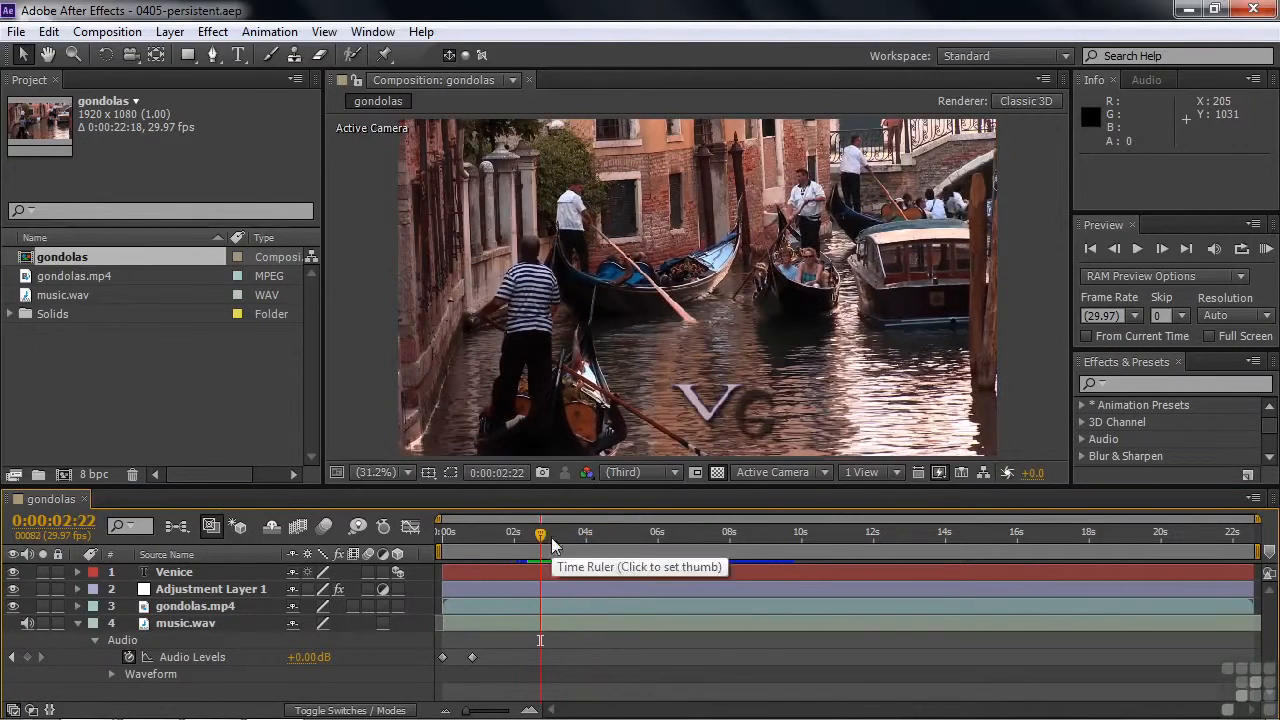
pyautogui.click(49, 33)
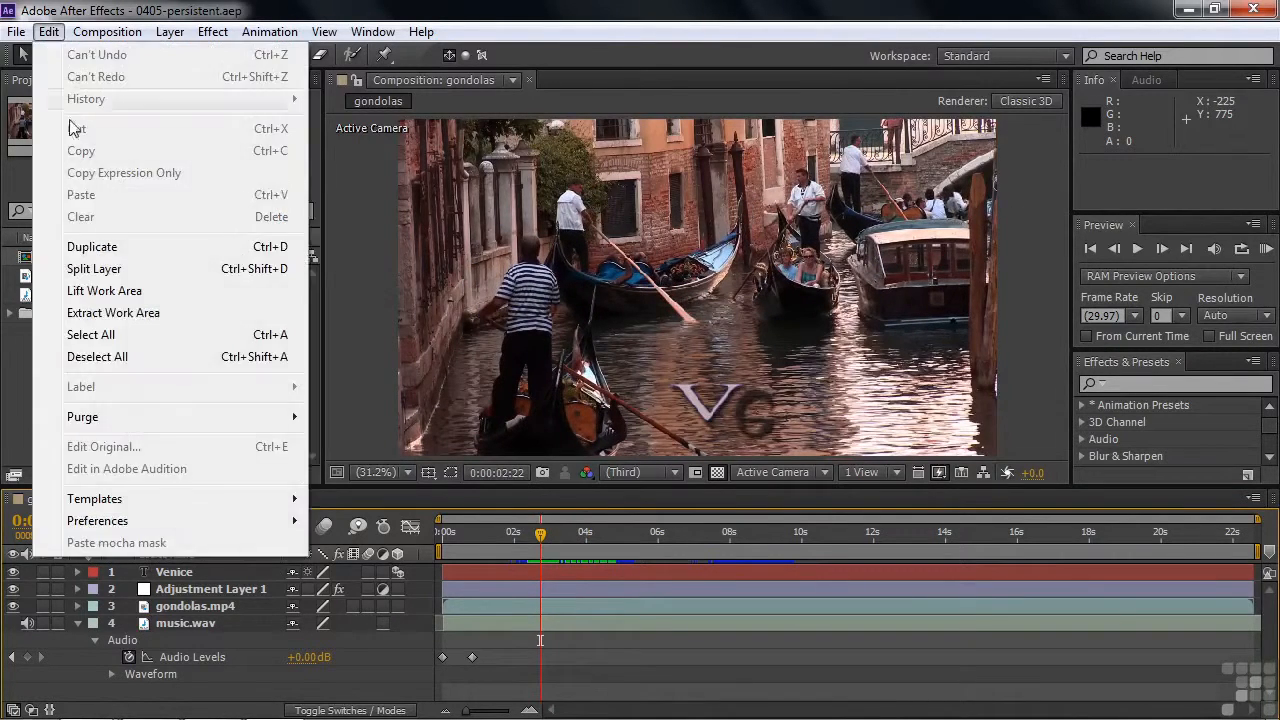
pyautogui.moveTo(118, 522)
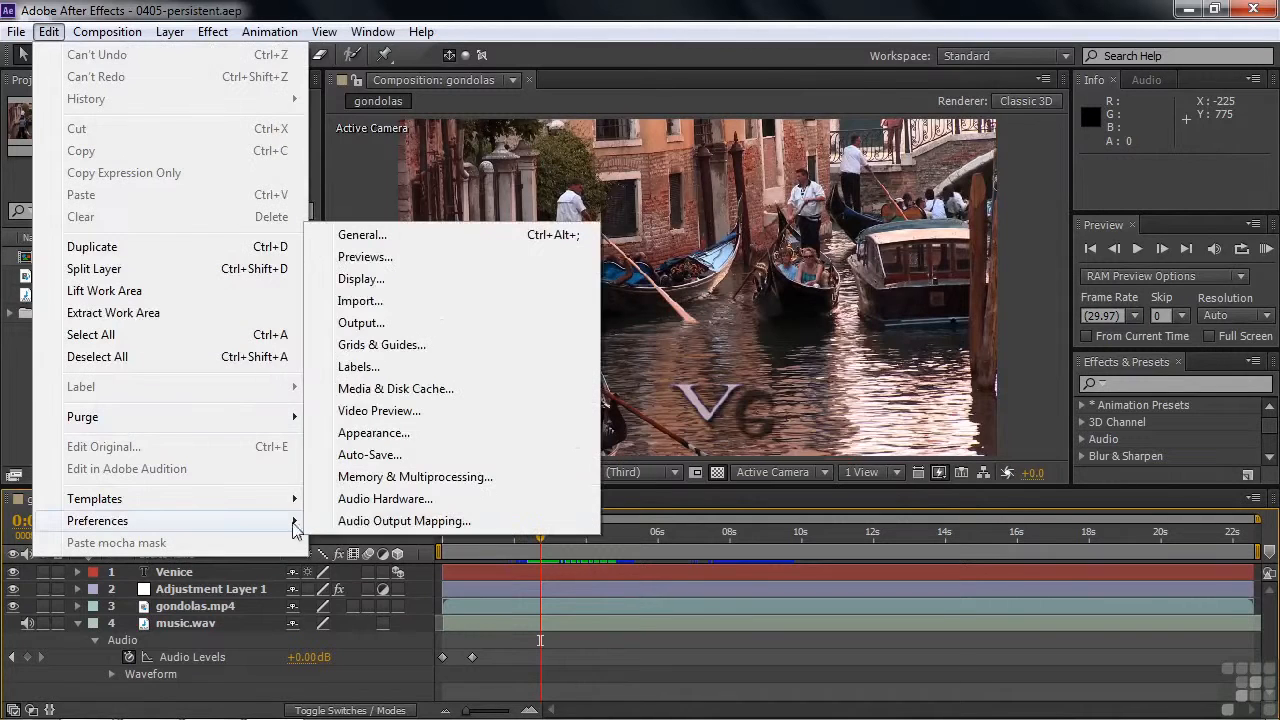
pyautogui.click(378, 389)
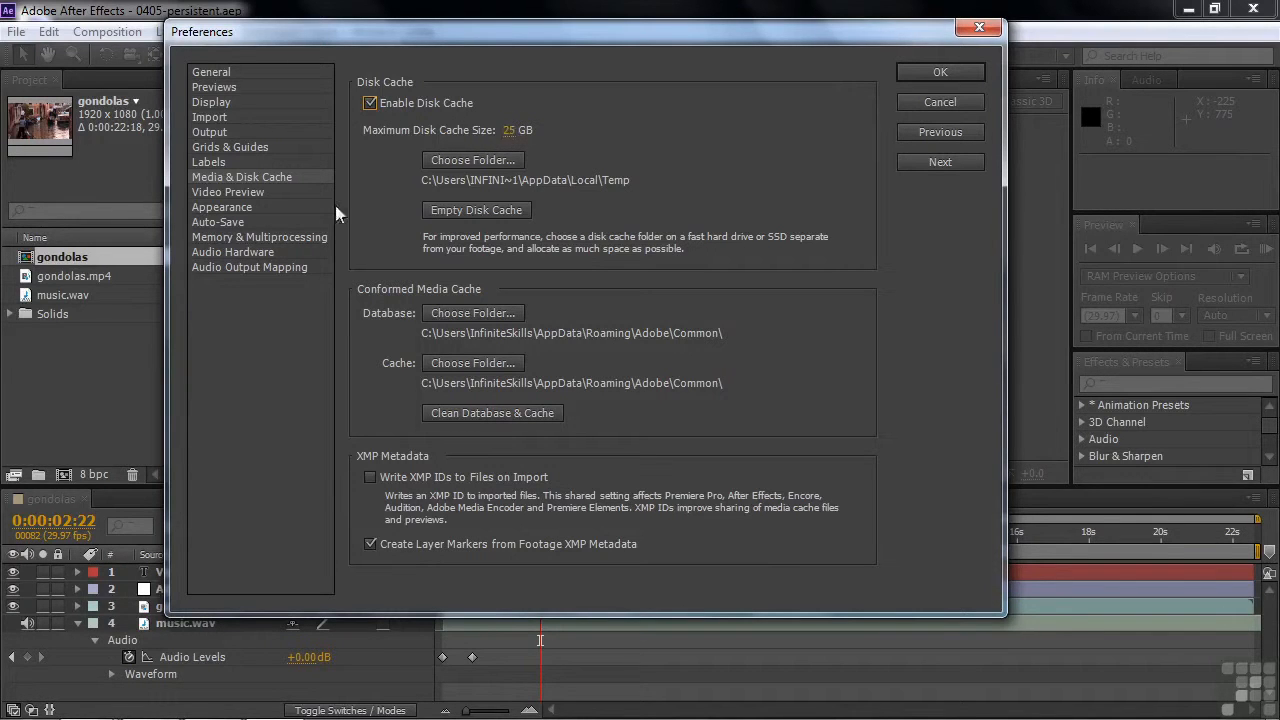
# - Enable Render Multiple Frames Simultaneously, reserving 2 CPUs for other applications and allocating 2 GB of RAM per background CPU
pyautogui.click(254, 239)
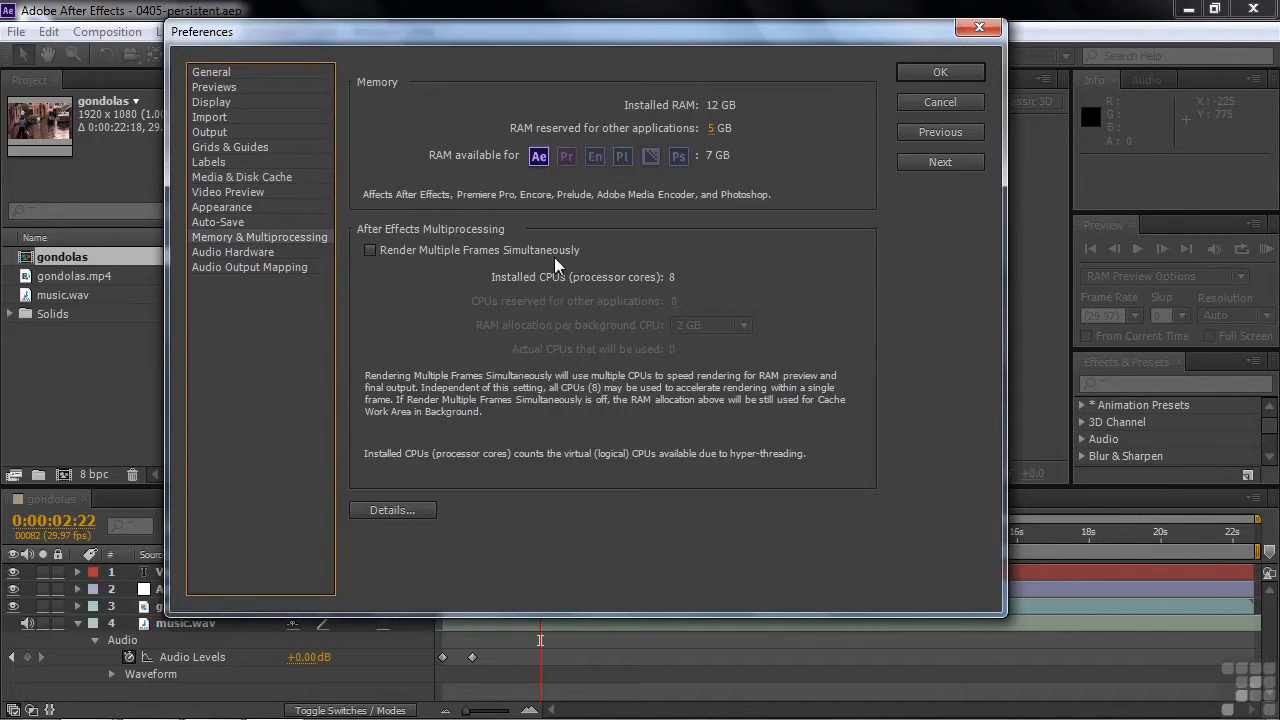
pyautogui.click(372, 250)
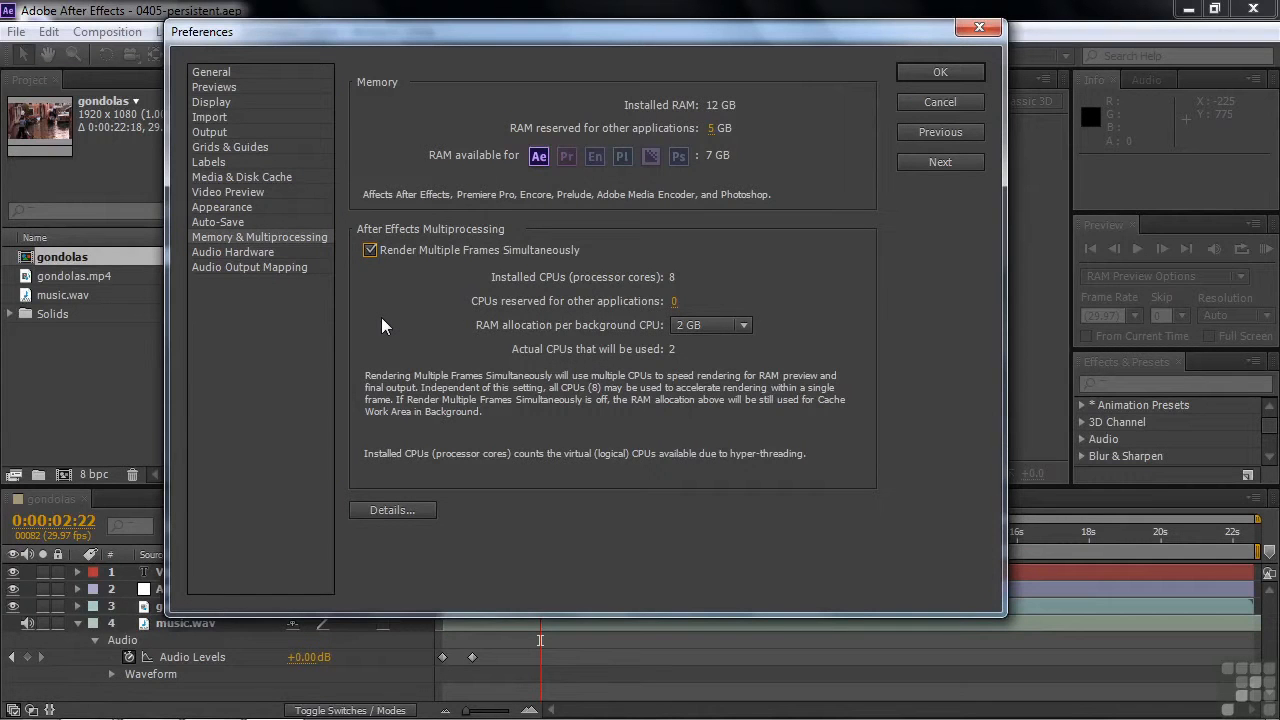
pyautogui.click(677, 300)
pyautogui.write('2')
pyautogui.press('Return')
pyautogui.click(744, 325)
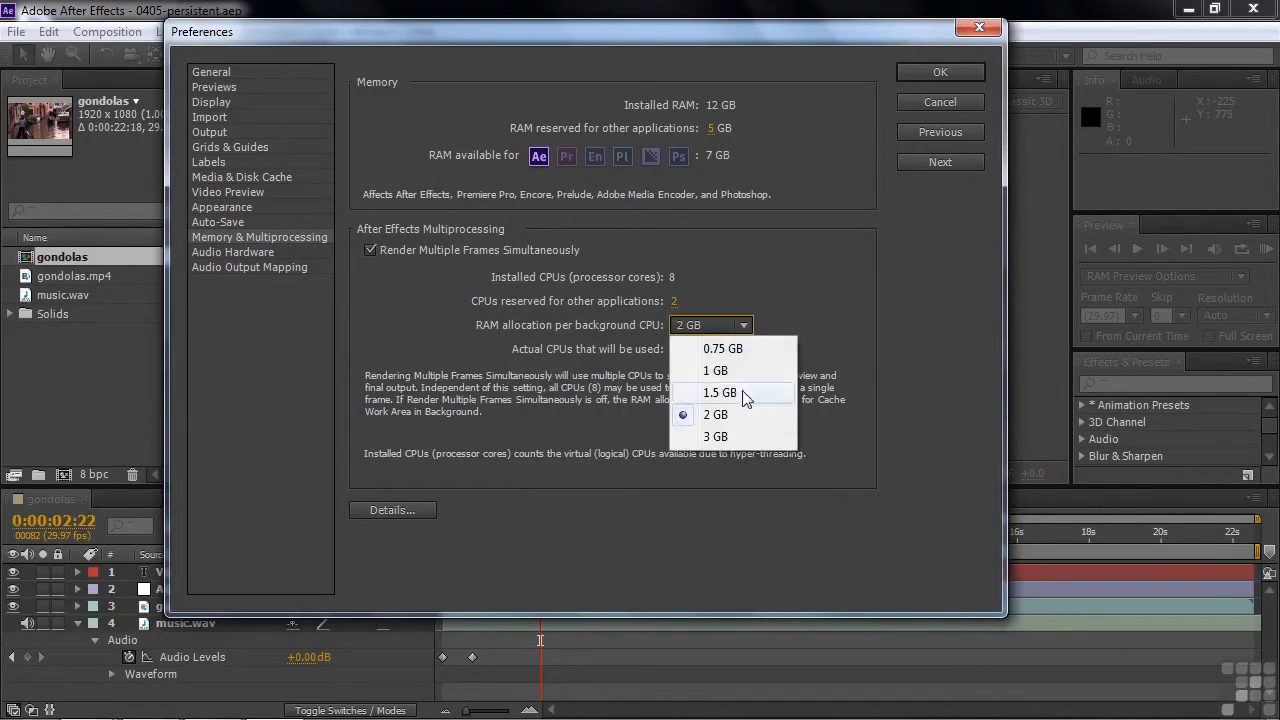
pyautogui.click(745, 418)
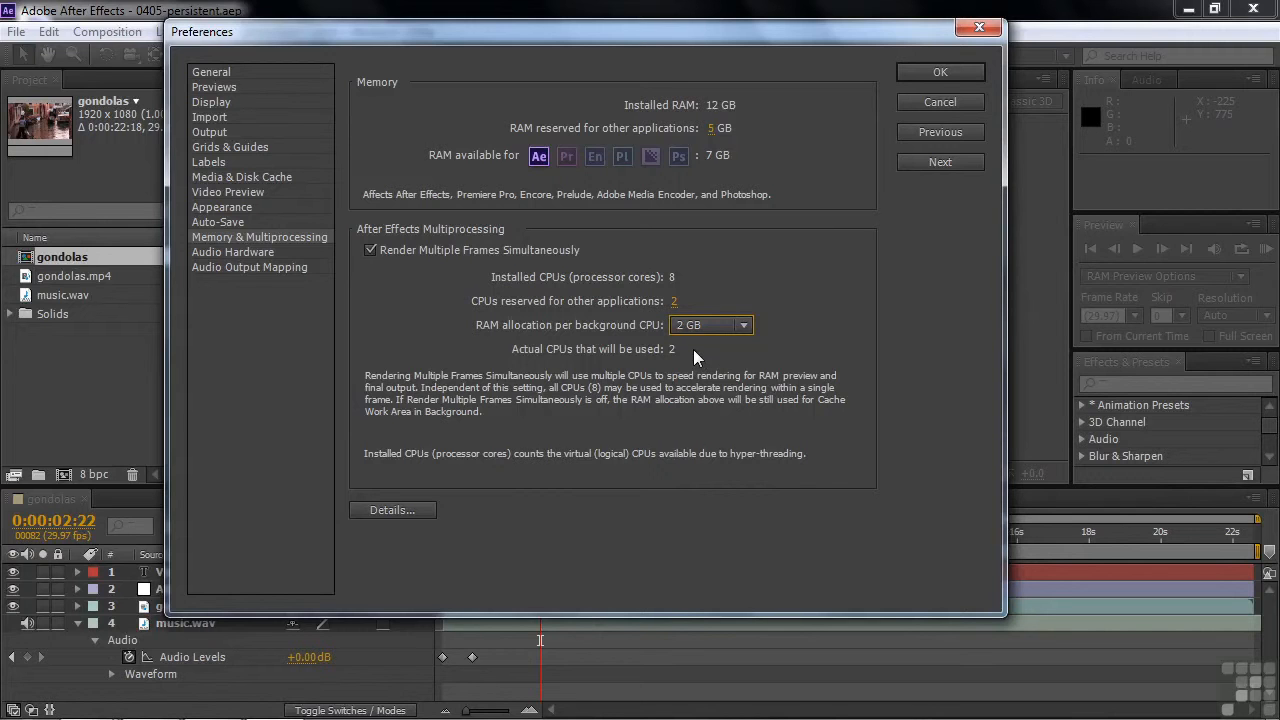
# - Set the RAM reserved for other applications to 4 GB and apply the preferences
pyautogui.click(712, 128)
pyautogui.write('4')
pyautogui.press('Return')
pyautogui.click(955, 72)
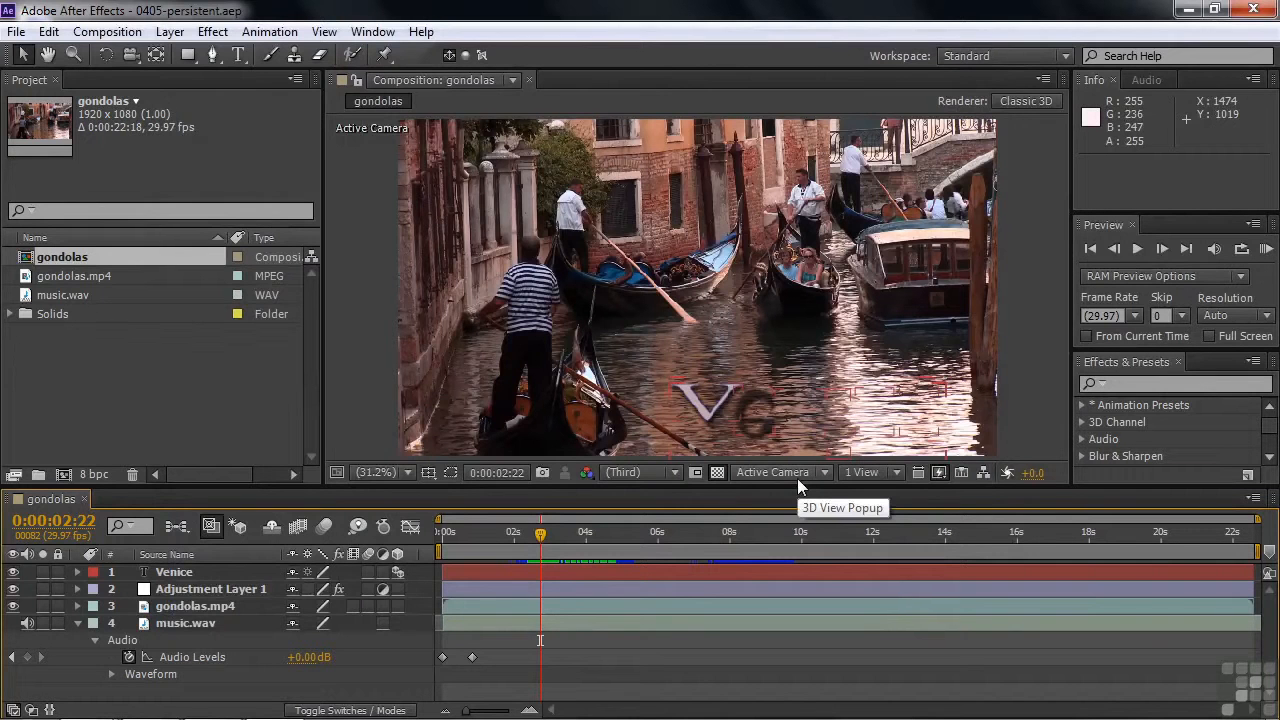
# - Run a RAM preview of the gondolas composition and stop playback at 0:00:01:26
pyautogui.press('KP_0')
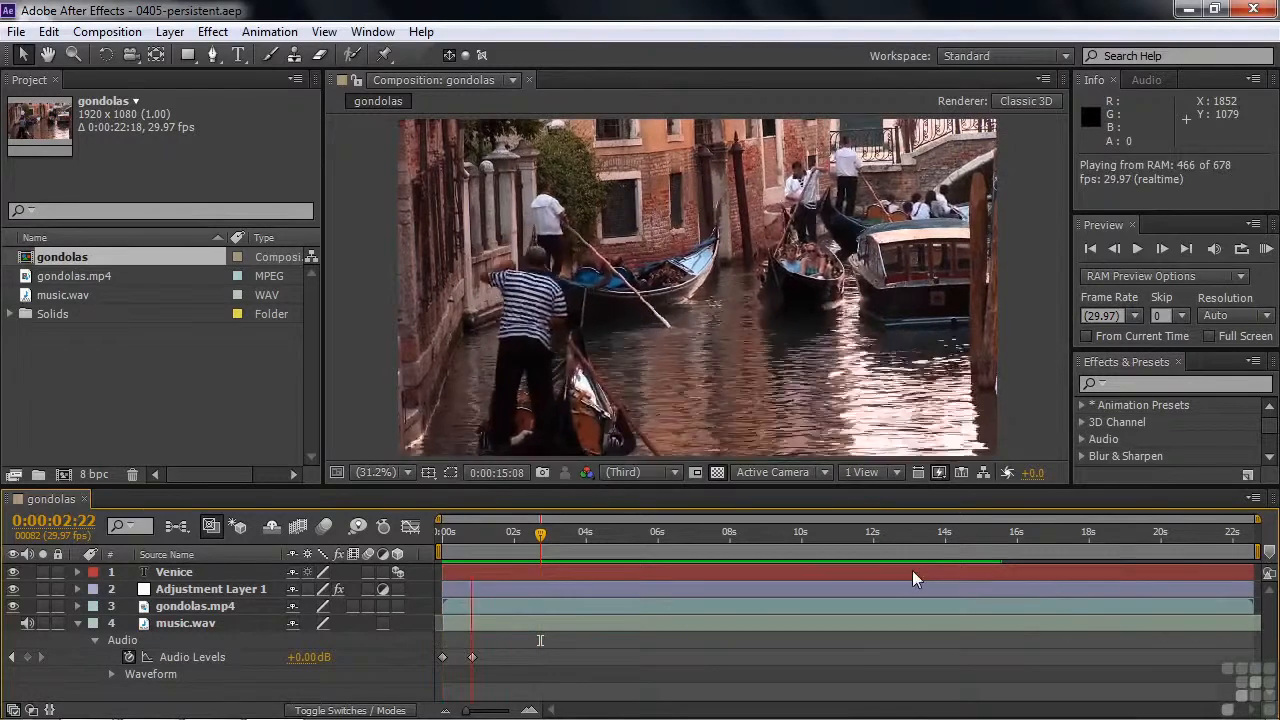
pyautogui.press('space')
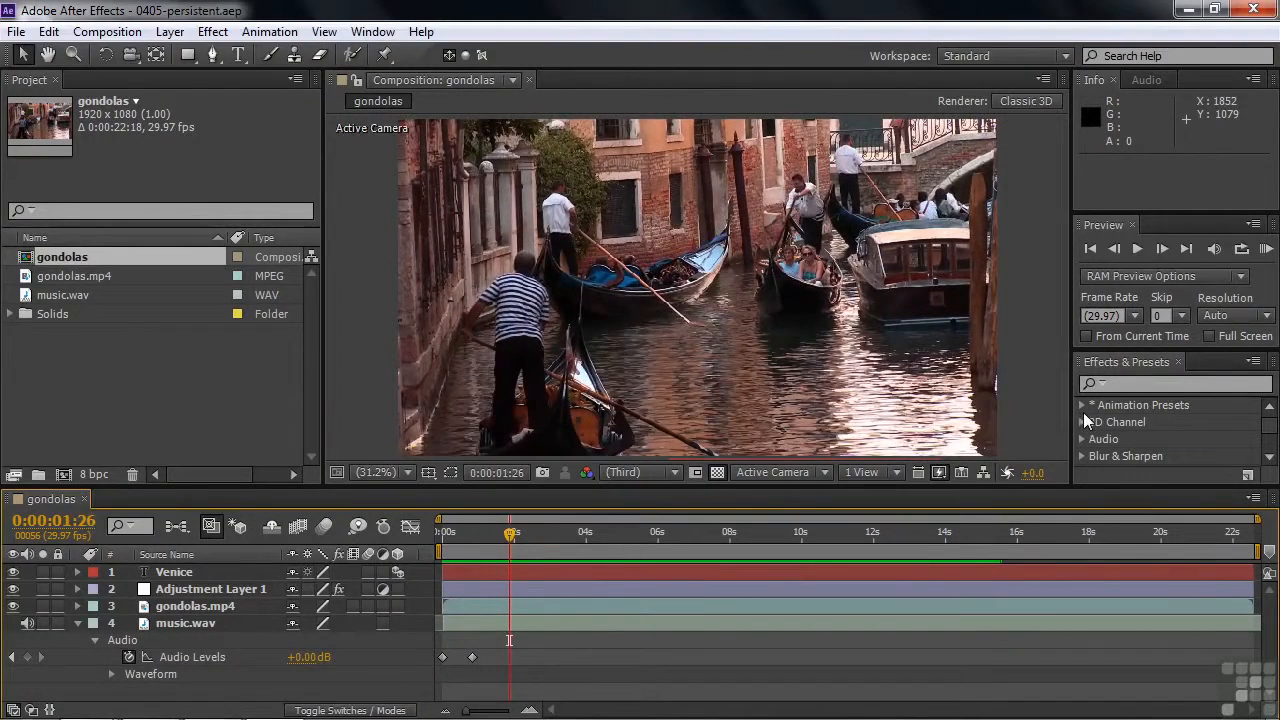